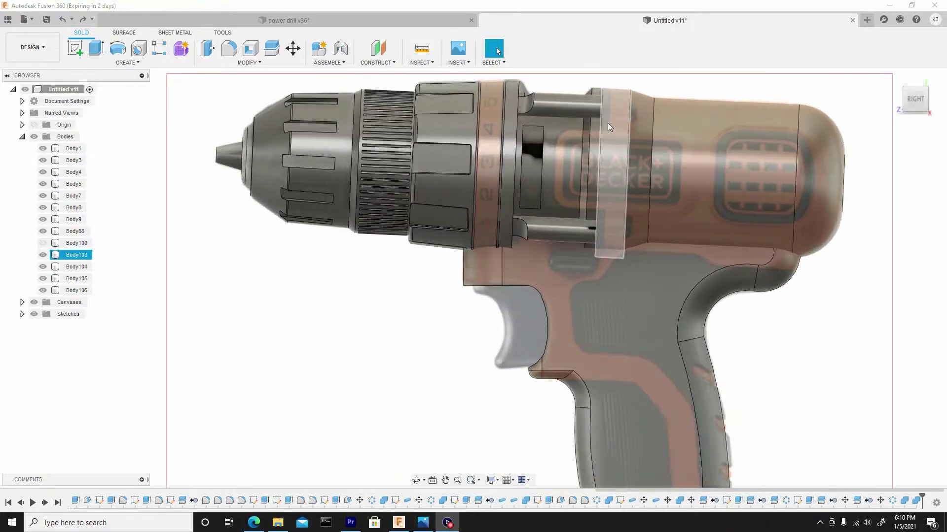
Clear the selection and zoom and orbit to inspect the slot beside the housing ring
{"action": "scroll", "coordinate": [614, 106], "scroll_direction": "down", "scroll_amount": 5}
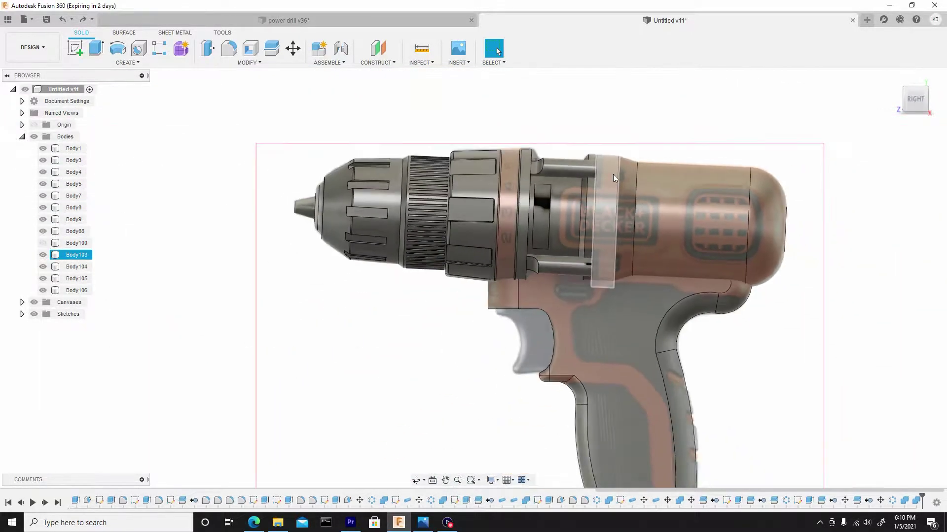
{"action": "key", "text": "Escape"}
{"action": "scroll", "coordinate": [619, 218], "scroll_direction": "down", "scroll_amount": 3}
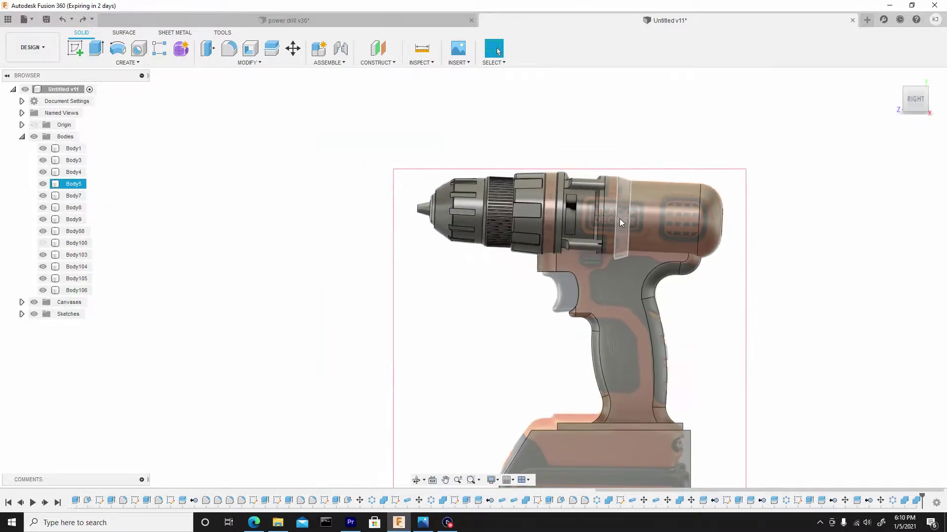
{"action": "scroll", "coordinate": [618, 202], "scroll_direction": "up", "scroll_amount": 5}
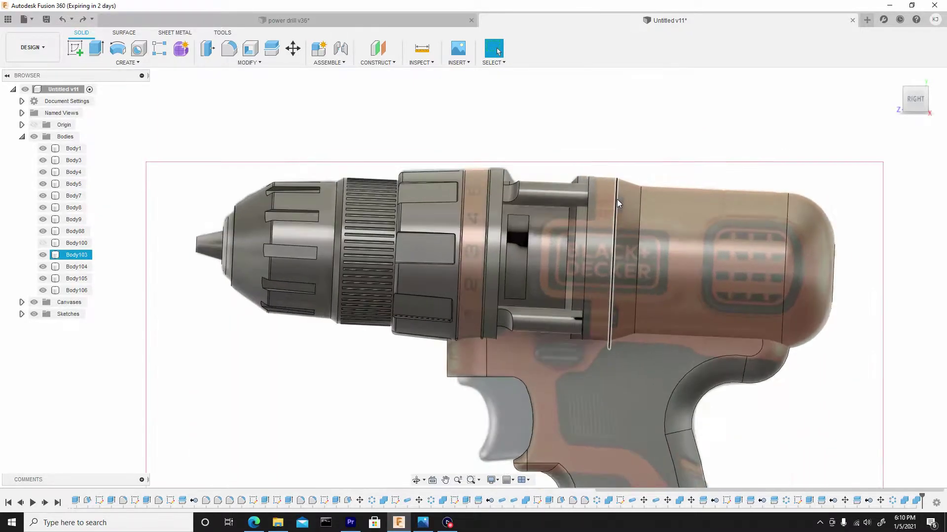
{"action": "scroll", "coordinate": [619, 204], "scroll_direction": "down", "scroll_amount": 4}
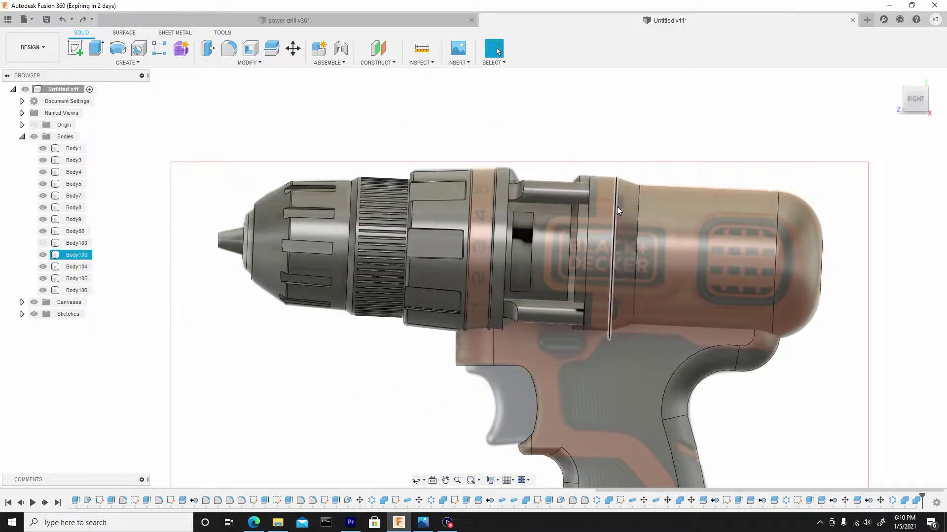
{"action": "scroll", "coordinate": [604, 264], "scroll_direction": "down", "scroll_amount": 2}
{"action": "scroll", "coordinate": [601, 213], "scroll_direction": "up", "scroll_amount": 5}
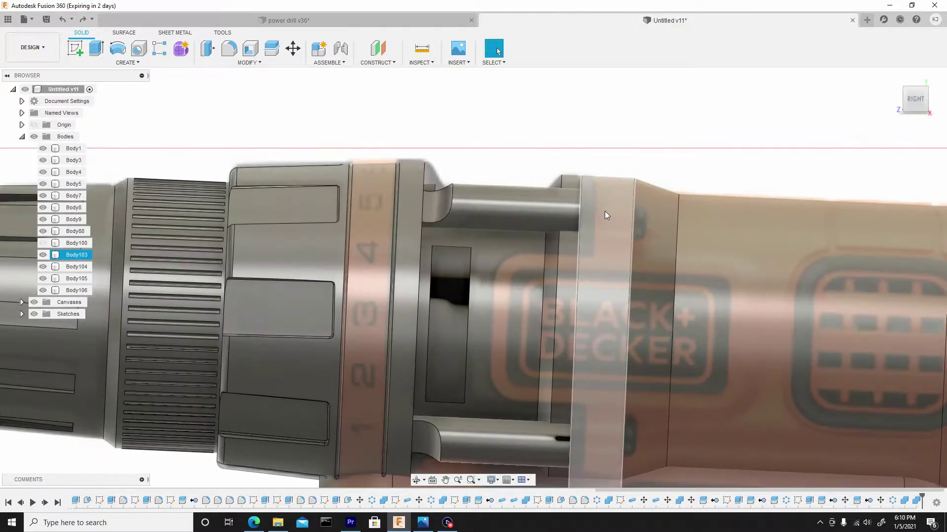
{"action": "middle_click_drag", "start_coordinate": [611, 218], "coordinate": [496, 262], "text": "shift"}
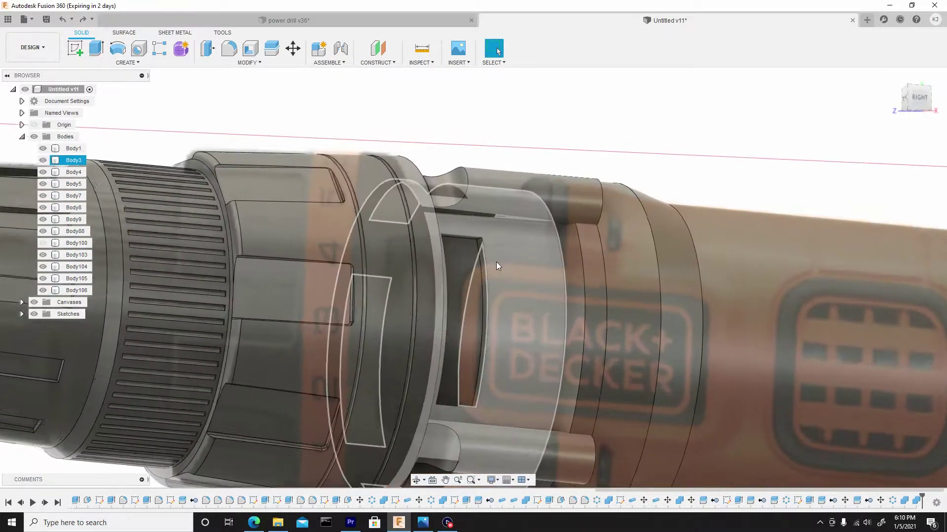
{"action": "scroll", "coordinate": [483, 262], "scroll_direction": "up", "scroll_amount": 5}
{"action": "scroll", "coordinate": [473, 263], "scroll_direction": "down", "scroll_amount": 4}
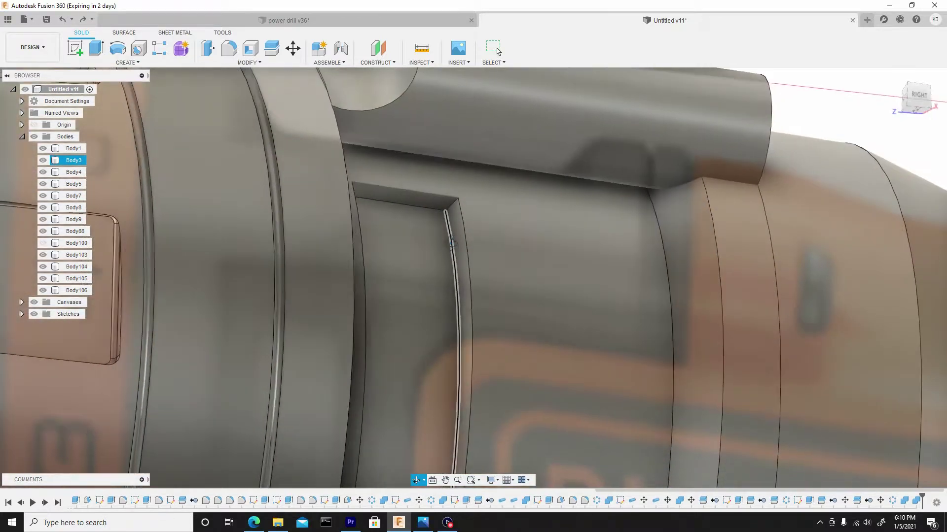
{"action": "scroll", "coordinate": [453, 249], "scroll_direction": "down", "scroll_amount": 3}
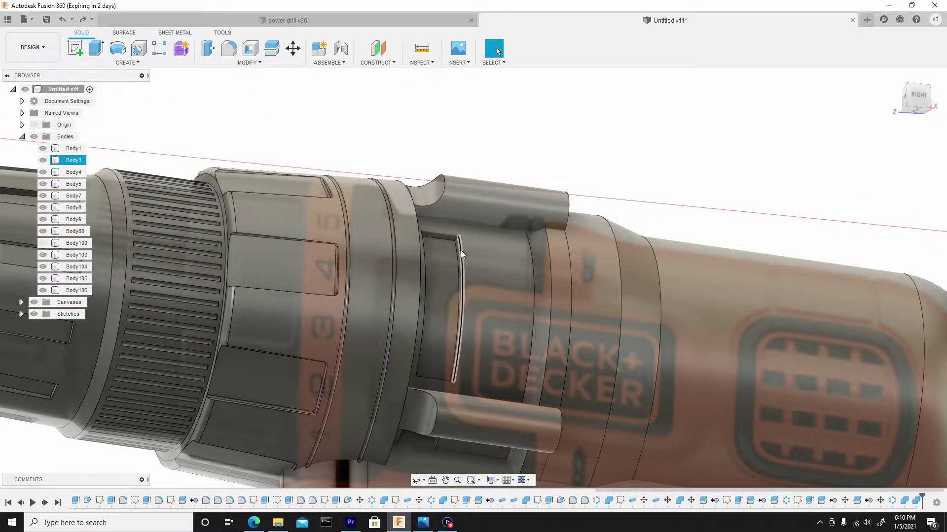
Start a chamfer and select the first slot edge, the ring edge and the left arc edge
{"action": "left_click", "coordinate": [246, 62]}
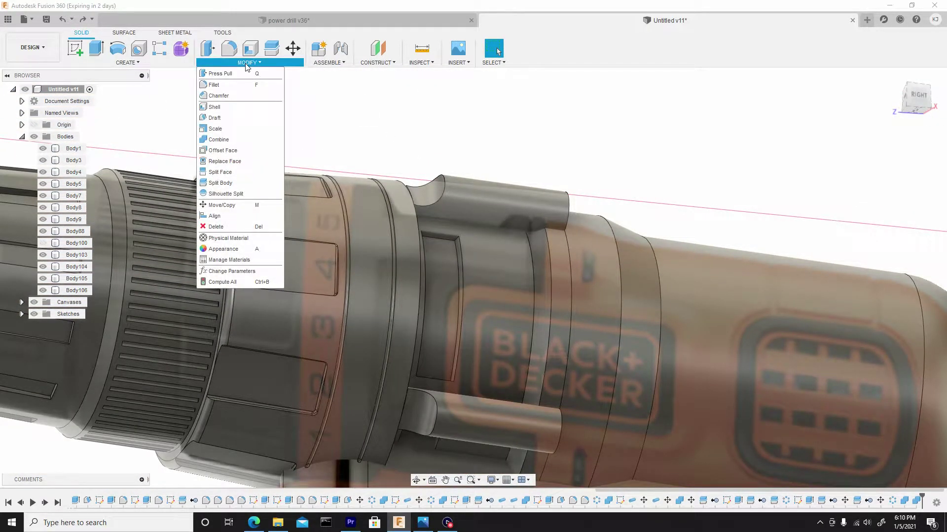
{"action": "left_click", "coordinate": [216, 101]}
{"action": "scroll", "coordinate": [475, 268], "scroll_direction": "up", "scroll_amount": 3}
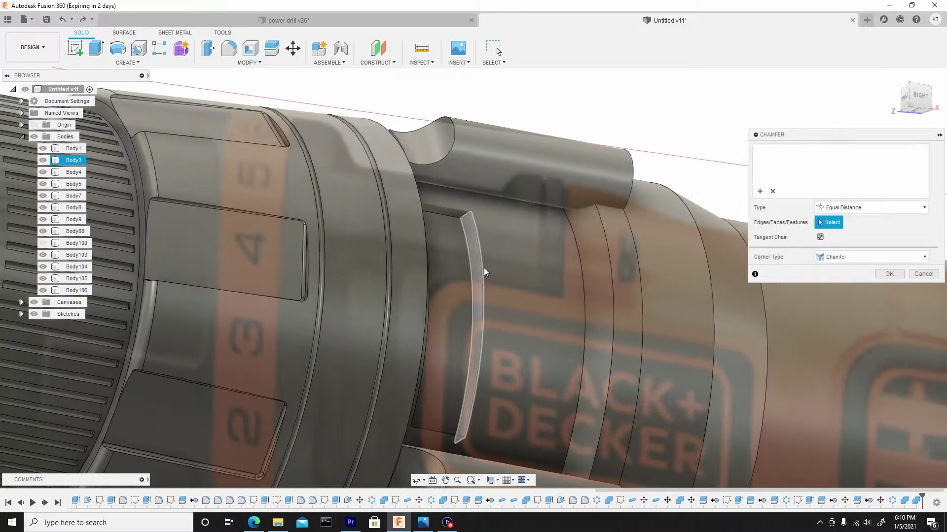
{"action": "left_click", "coordinate": [477, 244]}
{"action": "scroll", "coordinate": [476, 246], "scroll_direction": "down", "scroll_amount": 5}
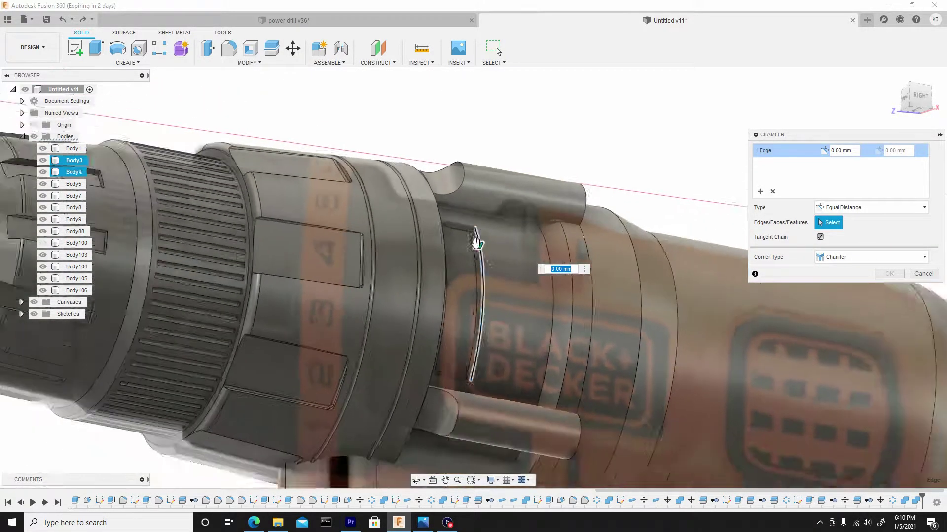
{"action": "middle_click_drag", "start_coordinate": [476, 247], "coordinate": [475, 248], "text": "shift"}
{"action": "scroll", "coordinate": [462, 170], "scroll_direction": "up", "scroll_amount": 5}
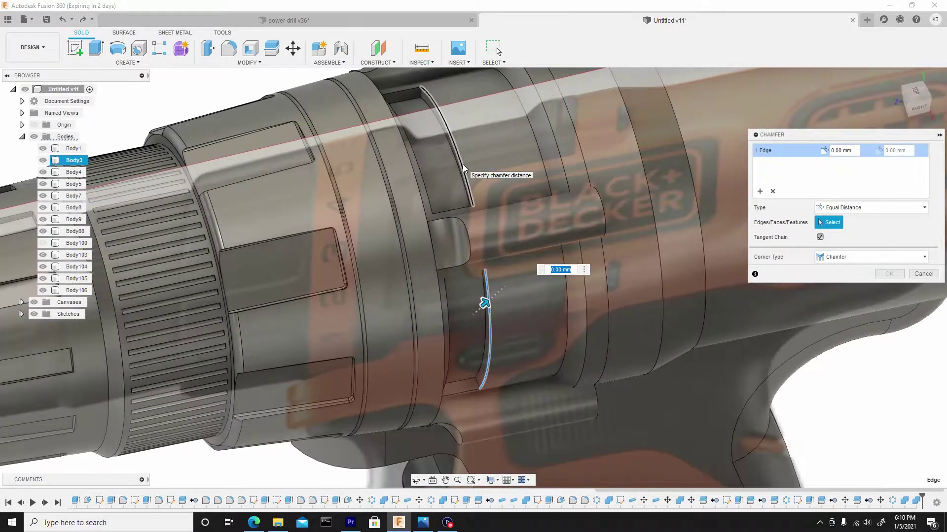
{"action": "left_click", "coordinate": [460, 159]}
{"action": "middle_click_drag", "start_coordinate": [460, 159], "coordinate": [504, 126], "text": "shift"}
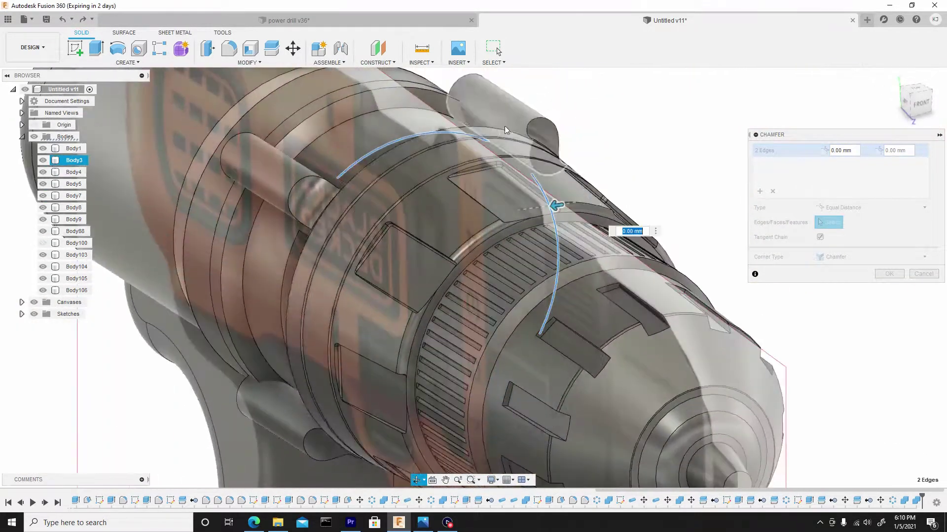
{"action": "left_click", "coordinate": [292, 245]}
Set the chamfer distance to 0.169 mm on the four slot edges and apply it
{"action": "middle_click_drag", "start_coordinate": [304, 387], "coordinate": [91, 229], "text": "shift"}
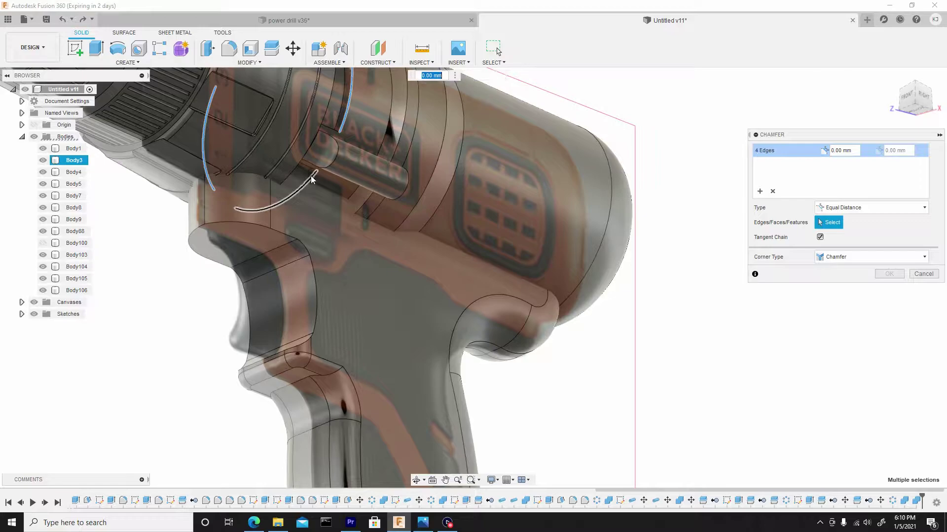
{"action": "middle_click_drag", "start_coordinate": [316, 148], "coordinate": [304, 330]}
{"action": "scroll", "coordinate": [347, 208], "scroll_direction": "up", "scroll_amount": 4}
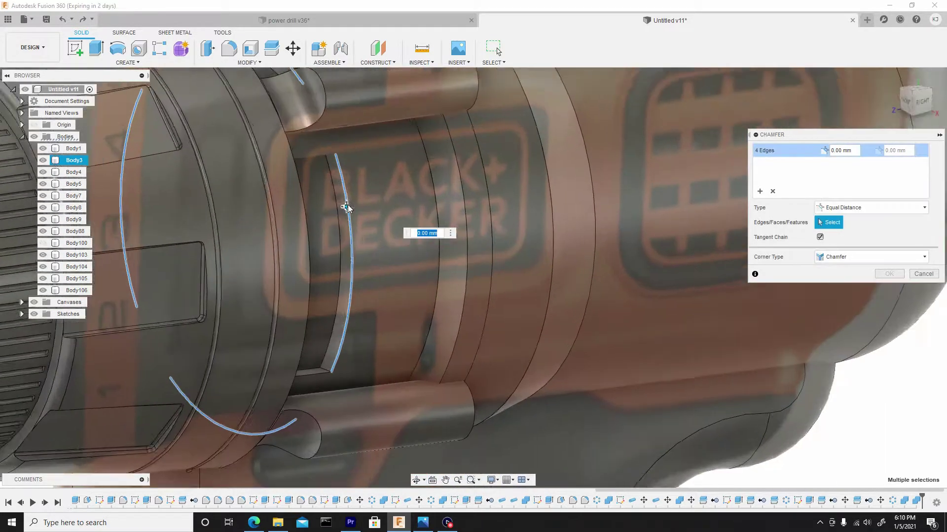
{"action": "scroll", "coordinate": [347, 207], "scroll_direction": "up", "scroll_amount": 3}
{"action": "left_click_drag", "start_coordinate": [332, 210], "coordinate": [338, 207]}
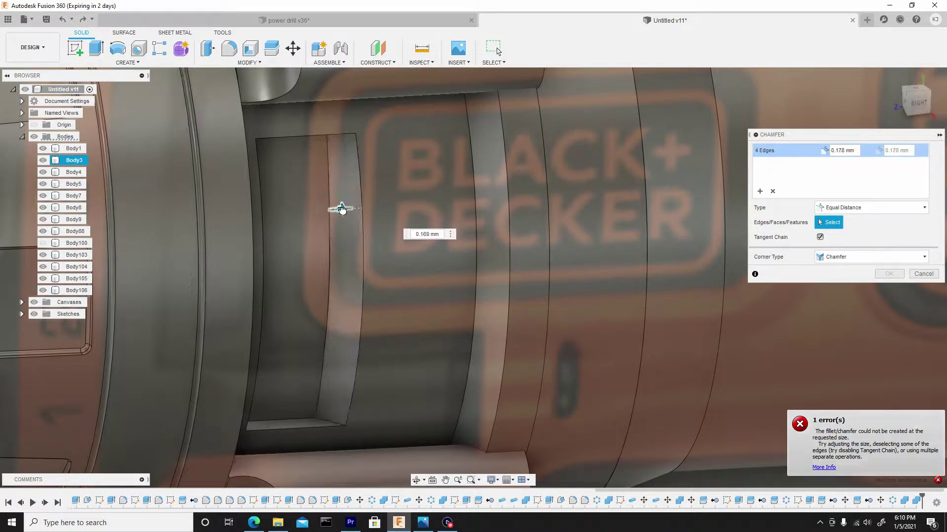
{"action": "scroll", "coordinate": [339, 179], "scroll_direction": "down", "scroll_amount": 3}
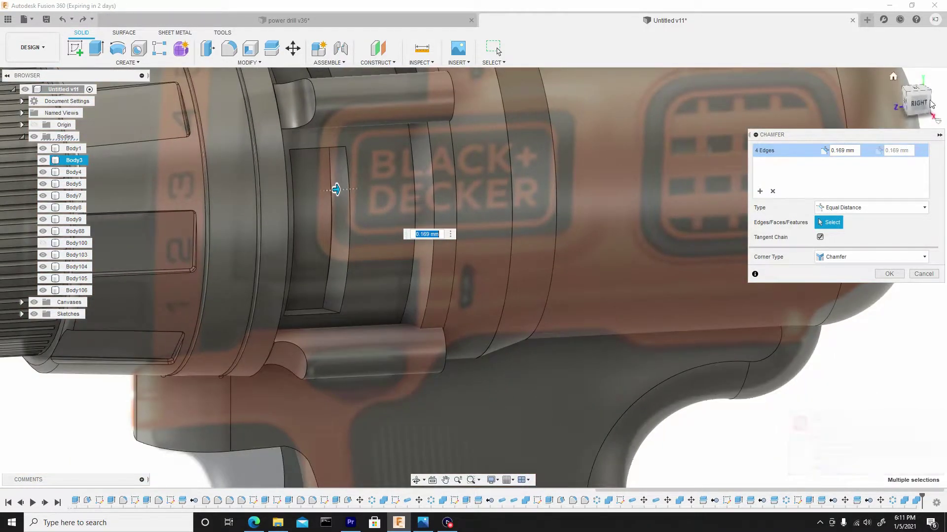
{"action": "left_click", "coordinate": [915, 106]}
{"action": "scroll", "coordinate": [498, 265], "scroll_direction": "down", "scroll_amount": 2}
{"action": "middle_click_drag", "start_coordinate": [587, 345], "coordinate": [479, 66]}
{"action": "scroll", "coordinate": [470, 192], "scroll_direction": "up", "scroll_amount": 2}
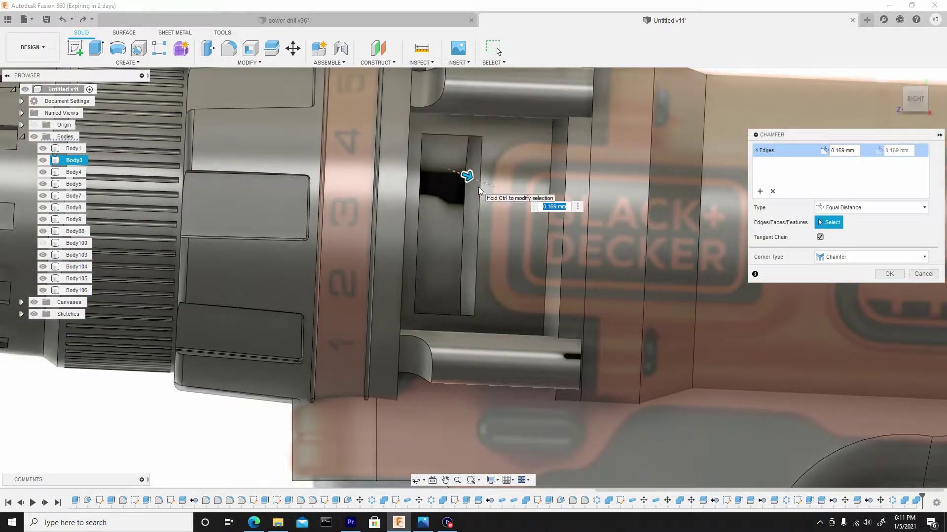
{"action": "left_click", "coordinate": [889, 274]}
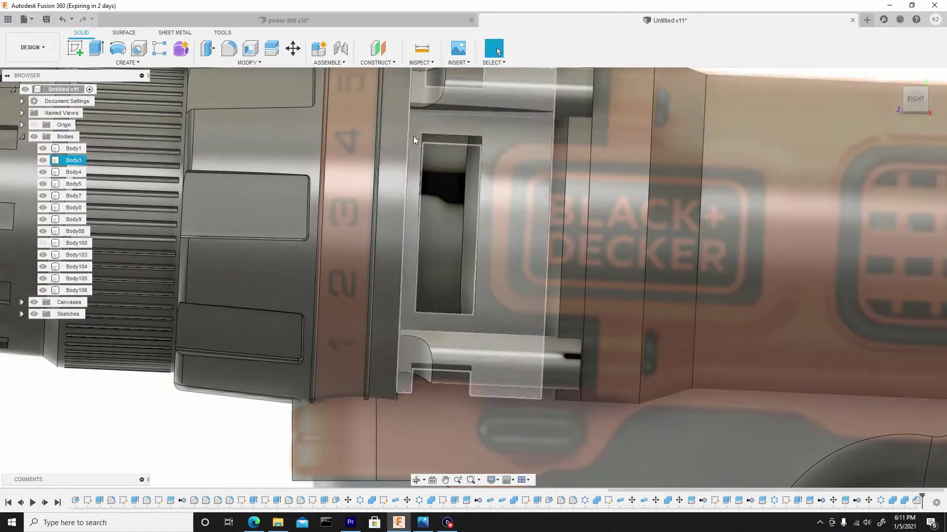
{"action": "middle_click_drag", "start_coordinate": [461, 155], "coordinate": [497, 176]}
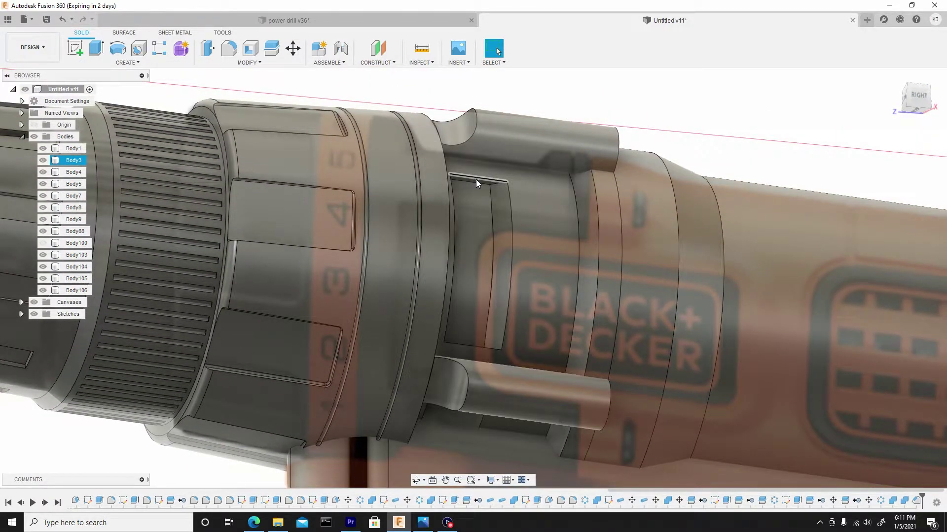
Start a fillet and pick the first four slot edges, top and bottom included
{"action": "key", "text": "f"}
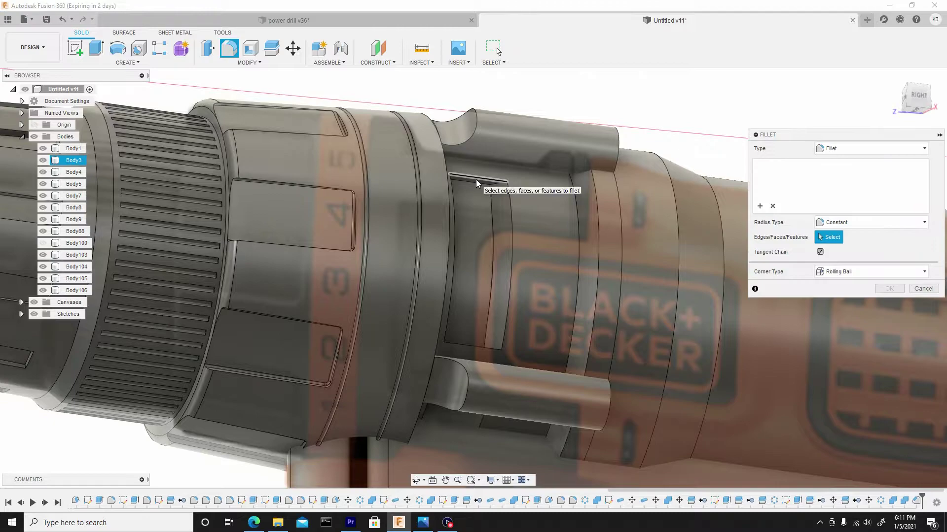
{"action": "scroll", "coordinate": [476, 183], "scroll_direction": "up", "scroll_amount": 3}
{"action": "left_click", "coordinate": [493, 185]}
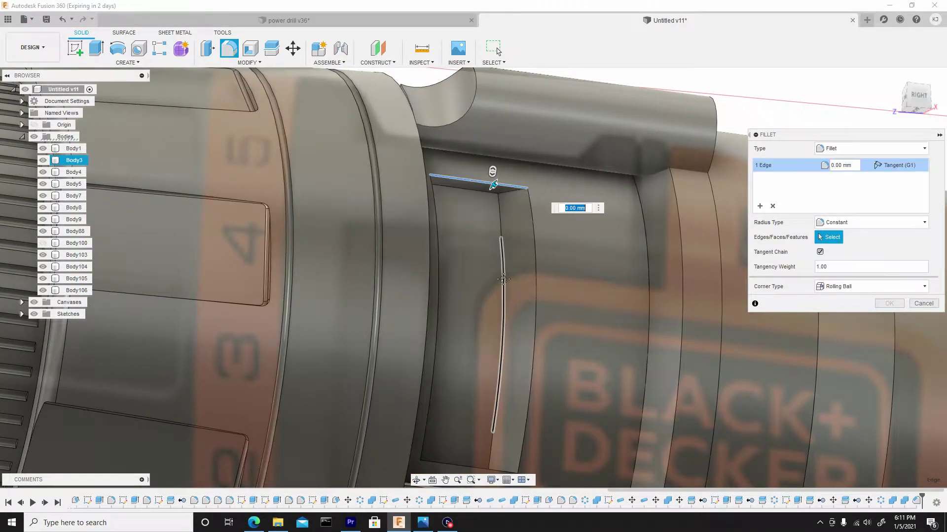
{"action": "middle_click_drag", "start_coordinate": [515, 387], "coordinate": [442, 210]}
{"action": "left_click", "coordinate": [397, 288]}
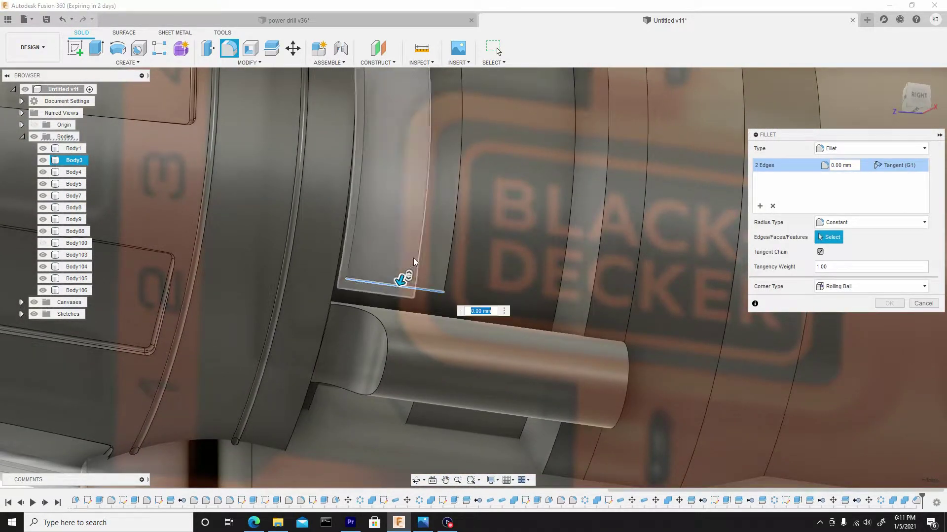
{"action": "scroll", "coordinate": [409, 246], "scroll_direction": "down", "scroll_amount": 5}
{"action": "middle_click_drag", "start_coordinate": [403, 251], "coordinate": [447, 257], "text": "shift"}
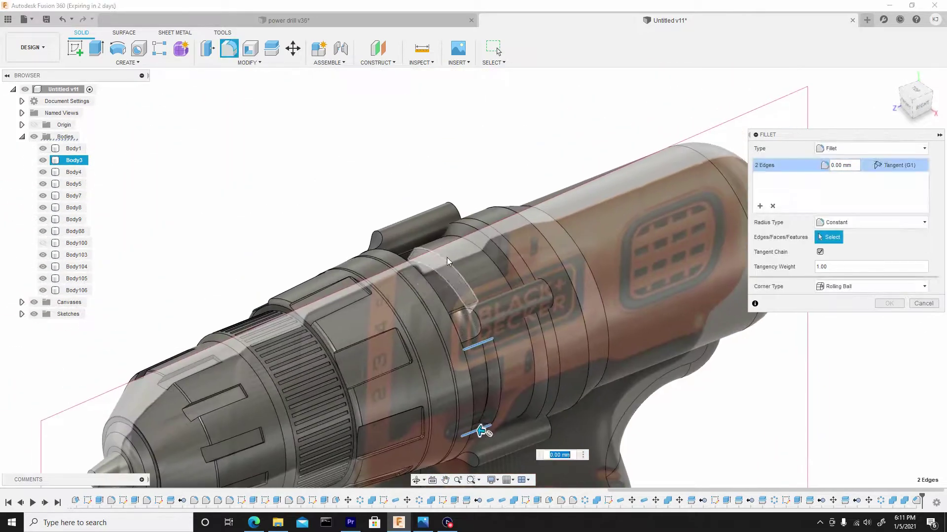
{"action": "scroll", "coordinate": [403, 274], "scroll_direction": "up", "scroll_amount": 6}
{"action": "left_click", "coordinate": [377, 251]}
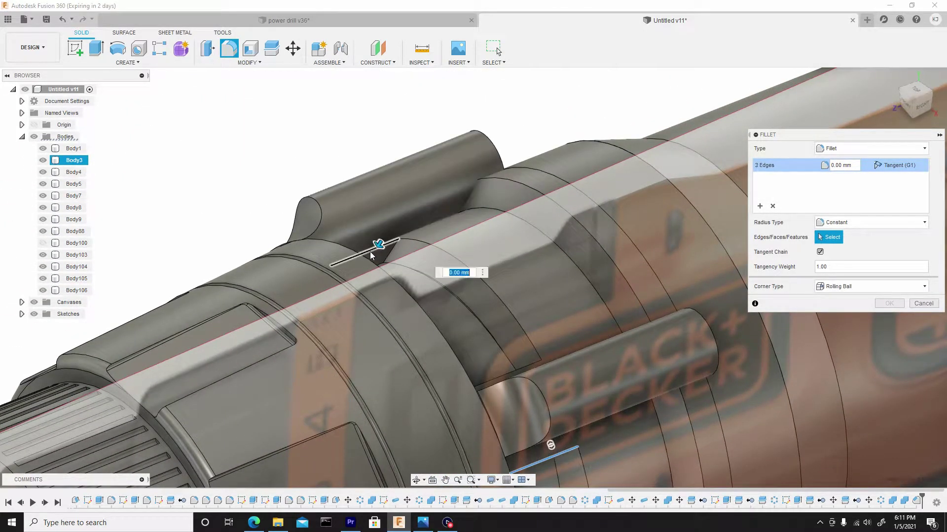
{"action": "middle_click_drag", "start_coordinate": [370, 252], "coordinate": [368, 211], "text": "shift"}
{"action": "middle_click_drag", "start_coordinate": [658, 129], "coordinate": [620, 111], "text": "shift"}
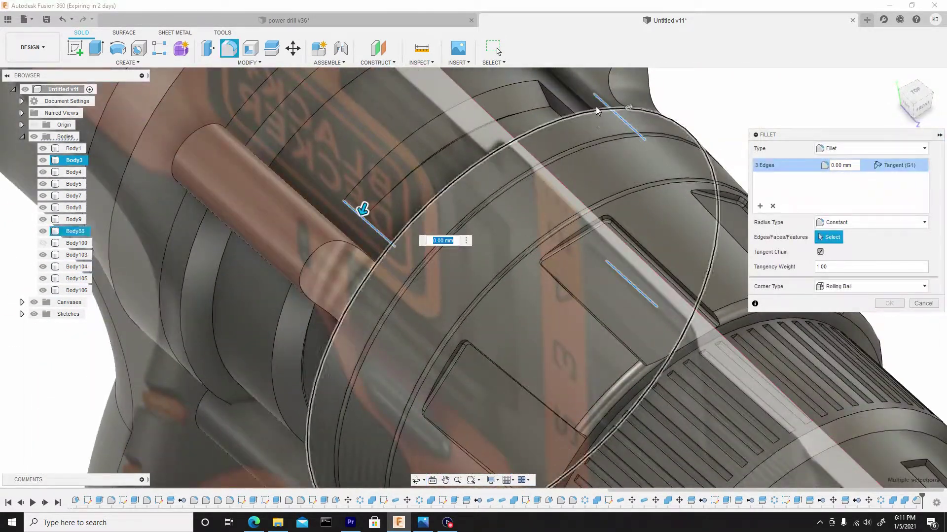
{"action": "left_click", "coordinate": [566, 106]}
Add the remaining slot edges to make eight, set a 0.081 mm radius, and apply
{"action": "middle_click_drag", "start_coordinate": [398, 238], "coordinate": [421, 163]}
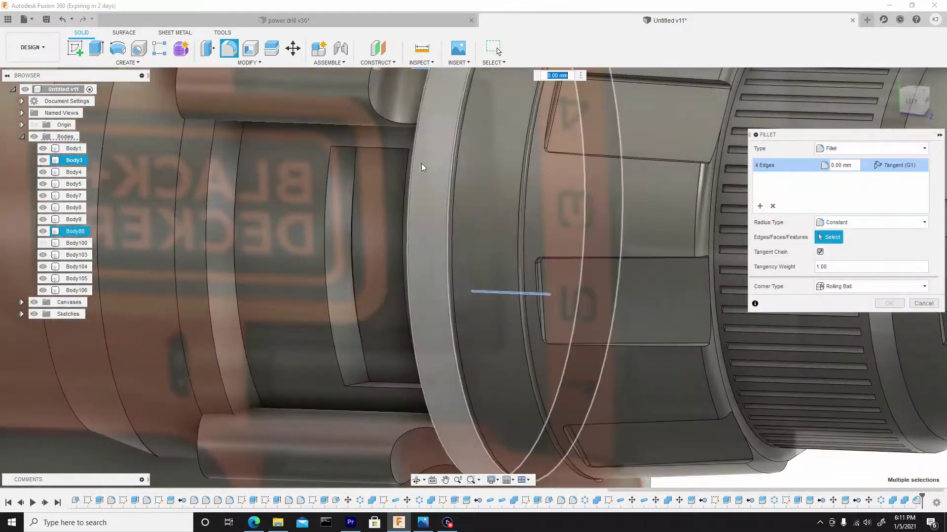
{"action": "left_click", "coordinate": [371, 147]}
{"action": "middle_click_drag", "start_coordinate": [359, 175], "coordinate": [360, 233], "text": "shift"}
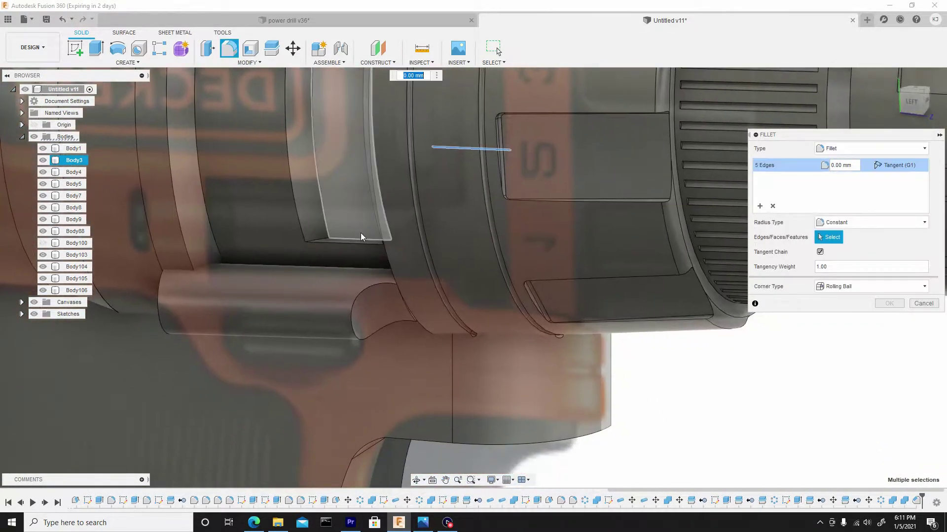
{"action": "left_click", "coordinate": [358, 244]}
{"action": "scroll", "coordinate": [365, 269], "scroll_direction": "down", "scroll_amount": 4}
{"action": "middle_click_drag", "start_coordinate": [359, 286], "coordinate": [415, 311], "text": "shift"}
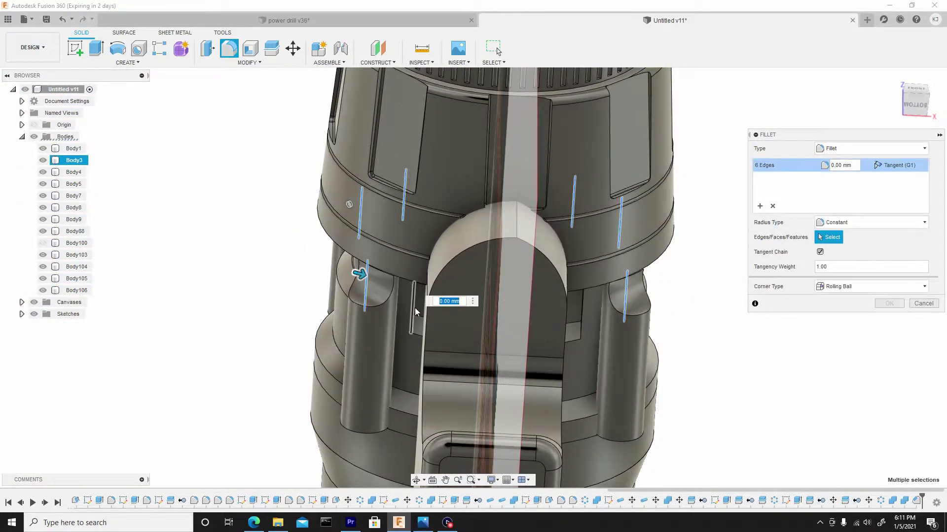
{"action": "left_click", "coordinate": [580, 318]}
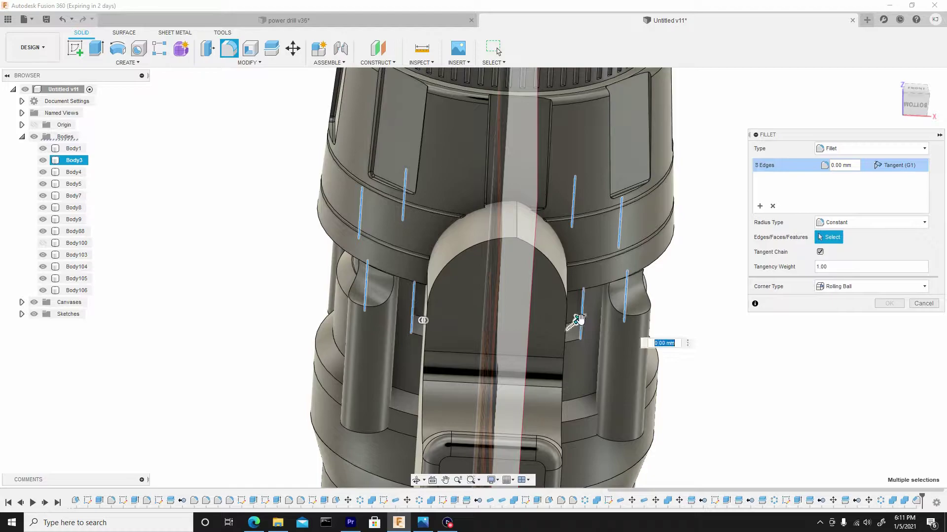
{"action": "mouse_move", "coordinate": [580, 320]}
{"action": "left_mouse_down"}
{"action": "mouse_move", "coordinate": [592, 317]}
{"action": "mouse_move", "coordinate": [582, 320]}
{"action": "left_mouse_up"}
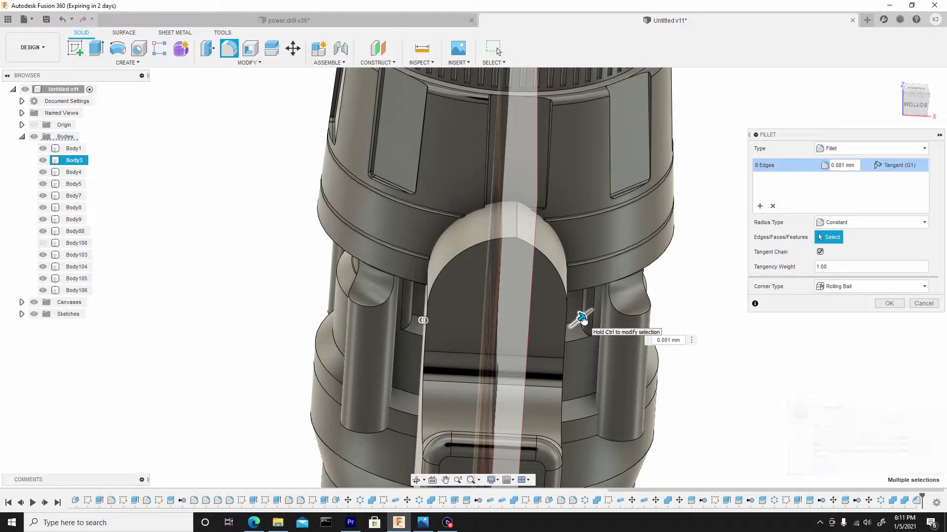
{"action": "left_click", "coordinate": [895, 305]}
{"action": "scroll", "coordinate": [667, 231], "scroll_direction": "down", "scroll_amount": 3}
{"action": "middle_click_drag", "start_coordinate": [706, 234], "coordinate": [611, 291], "text": "shift"}
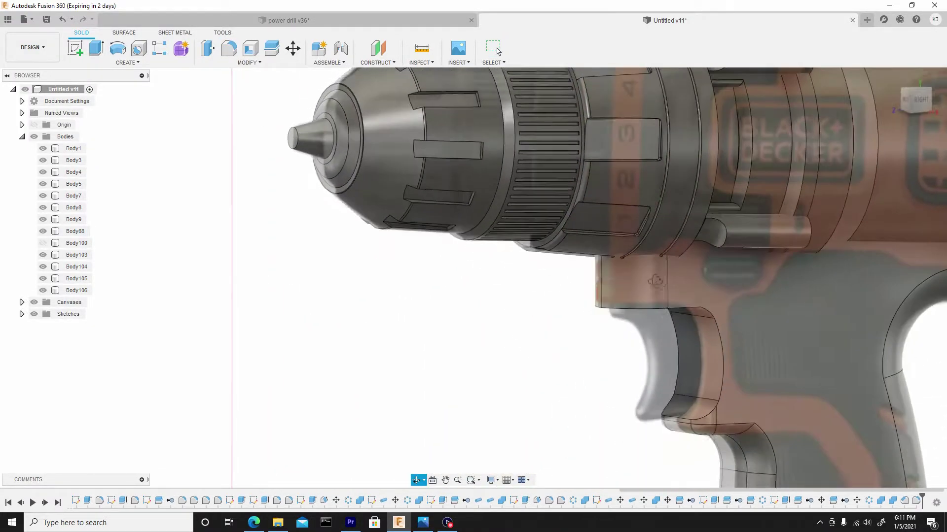
Return to selection mode and bring the upper housing pin into an angled close view
{"action": "middle_click_drag", "start_coordinate": [674, 215], "coordinate": [445, 329]}
{"action": "left_click", "coordinate": [495, 49]}
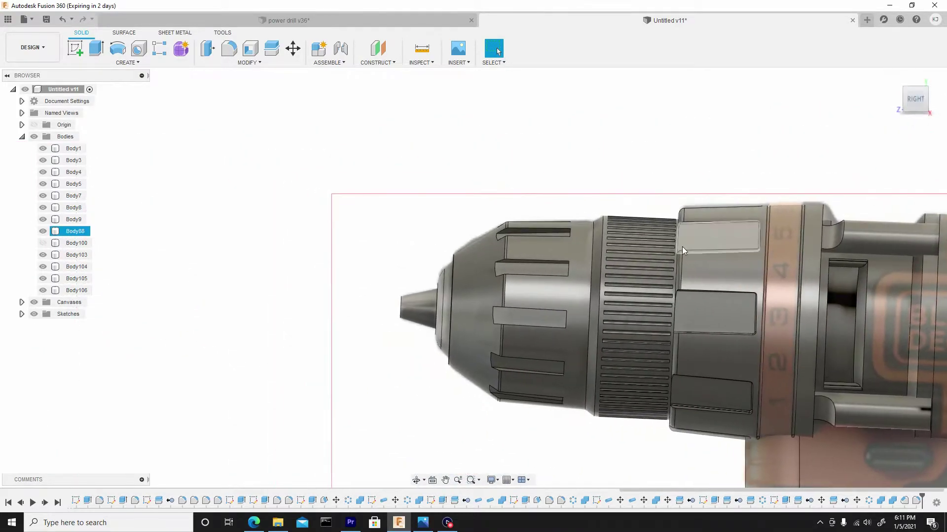
{"action": "middle_click_drag", "start_coordinate": [681, 246], "coordinate": [374, 187]}
{"action": "scroll", "coordinate": [646, 237], "scroll_direction": "up", "scroll_amount": 3}
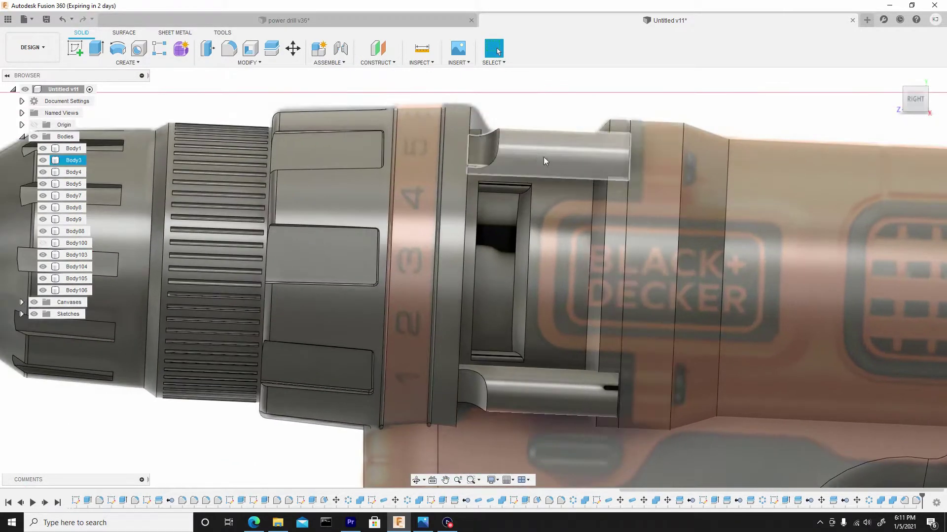
{"action": "scroll", "coordinate": [598, 164], "scroll_direction": "down", "scroll_amount": 3}
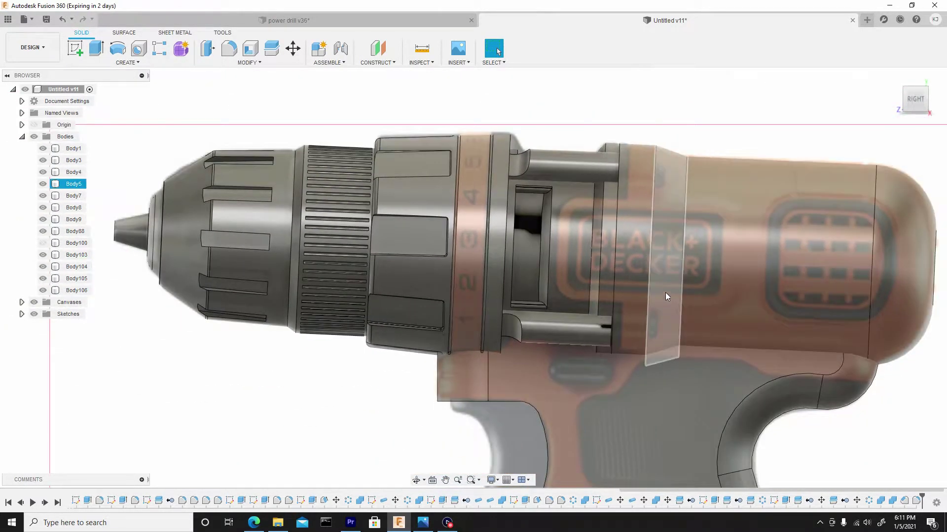
{"action": "scroll", "coordinate": [552, 193], "scroll_direction": "up", "scroll_amount": 5}
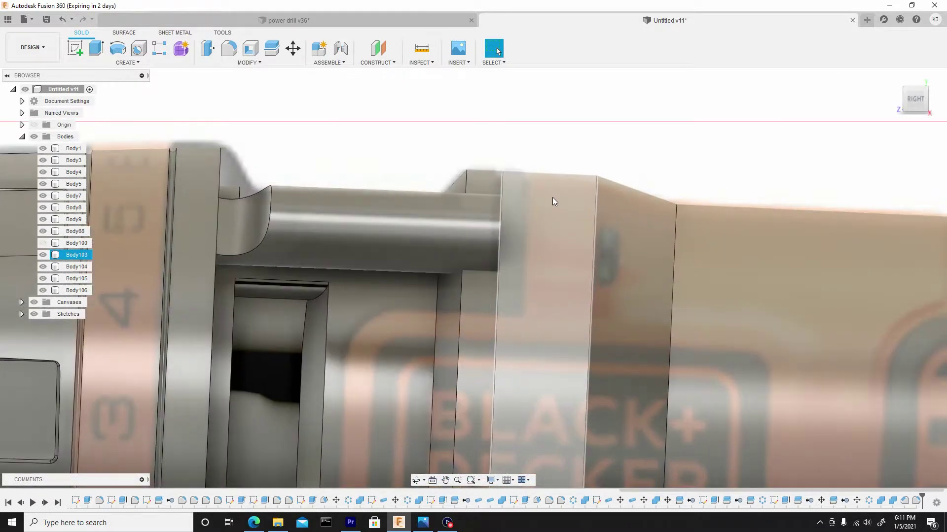
{"action": "middle_click_drag", "start_coordinate": [552, 197], "coordinate": [626, 203], "text": "shift"}
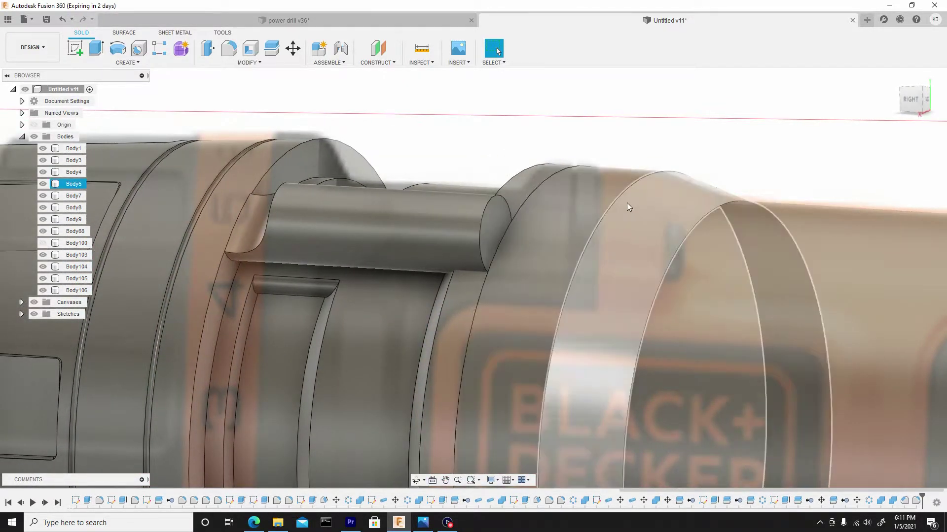
{"action": "scroll", "coordinate": [626, 202], "scroll_direction": "down", "scroll_amount": 3}
Start a sketch on the pin's flat circular end face
{"action": "left_click", "coordinate": [542, 218]}
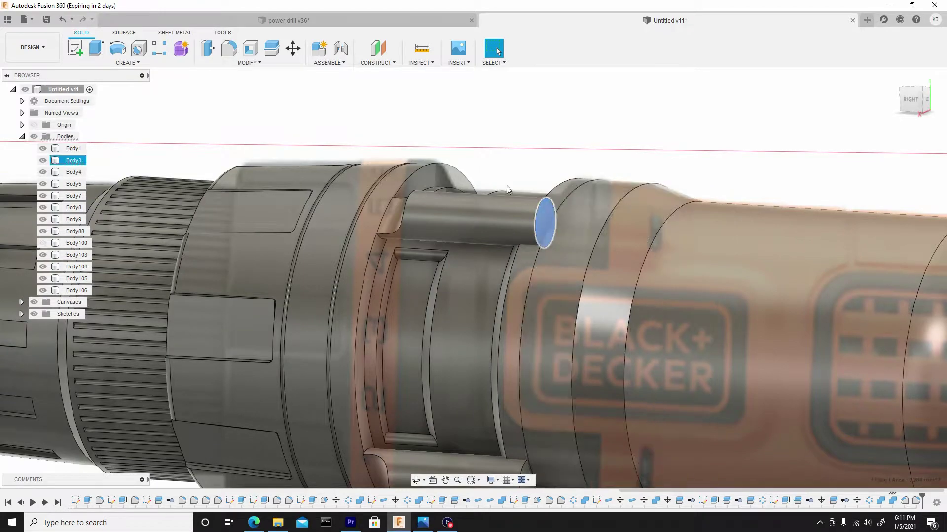
{"action": "left_click", "coordinate": [118, 63]}
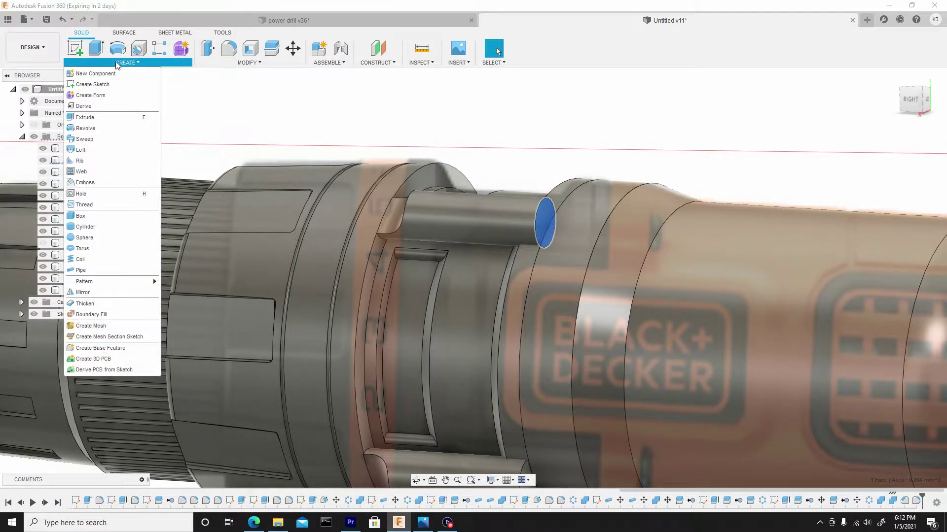
{"action": "left_click", "coordinate": [74, 46]}
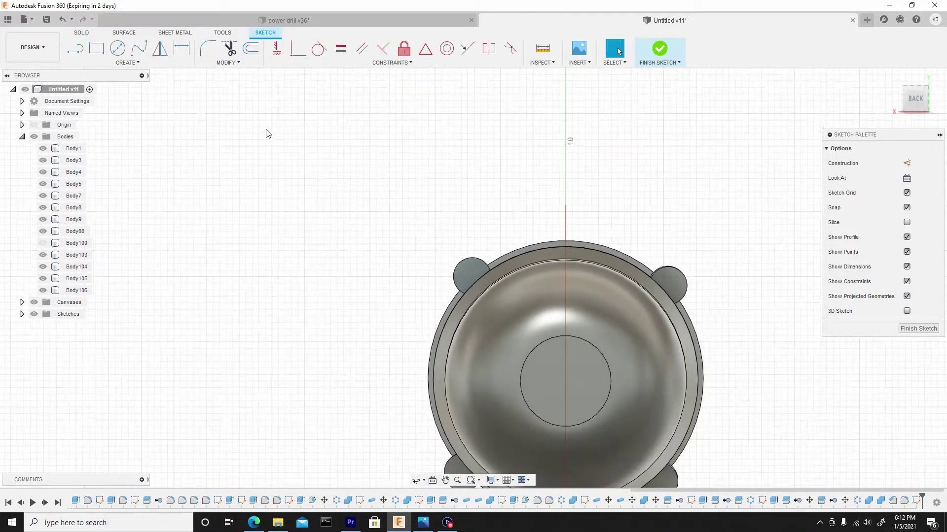
Offset the pin's circle inward by a hairline gap
{"action": "left_click", "coordinate": [250, 47]}
{"action": "scroll", "coordinate": [480, 197], "scroll_direction": "up", "scroll_amount": 5}
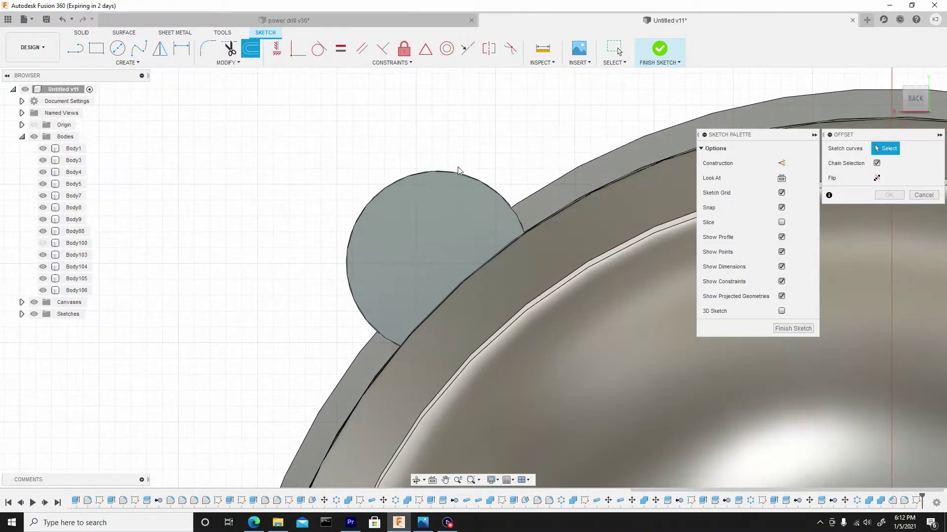
{"action": "left_click", "coordinate": [469, 180]}
{"action": "scroll", "coordinate": [468, 179], "scroll_direction": "down", "scroll_amount": 6}
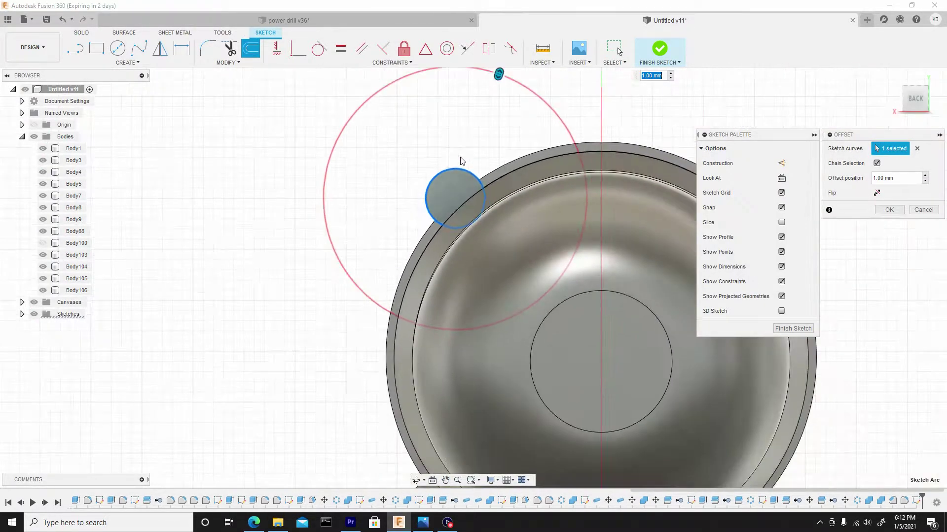
{"action": "left_click_drag", "start_coordinate": [498, 75], "coordinate": [466, 167]}
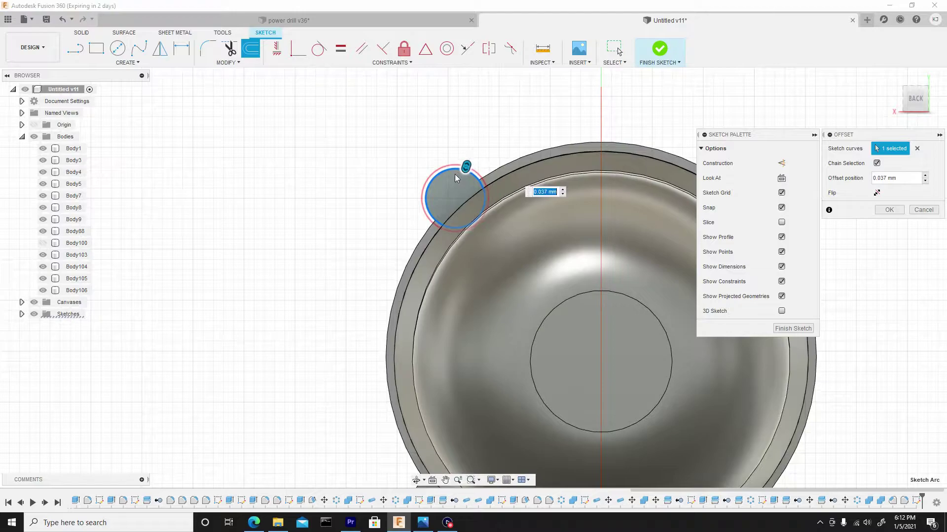
{"action": "scroll", "coordinate": [454, 174], "scroll_direction": "up", "scroll_amount": 5}
{"action": "left_click_drag", "start_coordinate": [501, 141], "coordinate": [497, 148]}
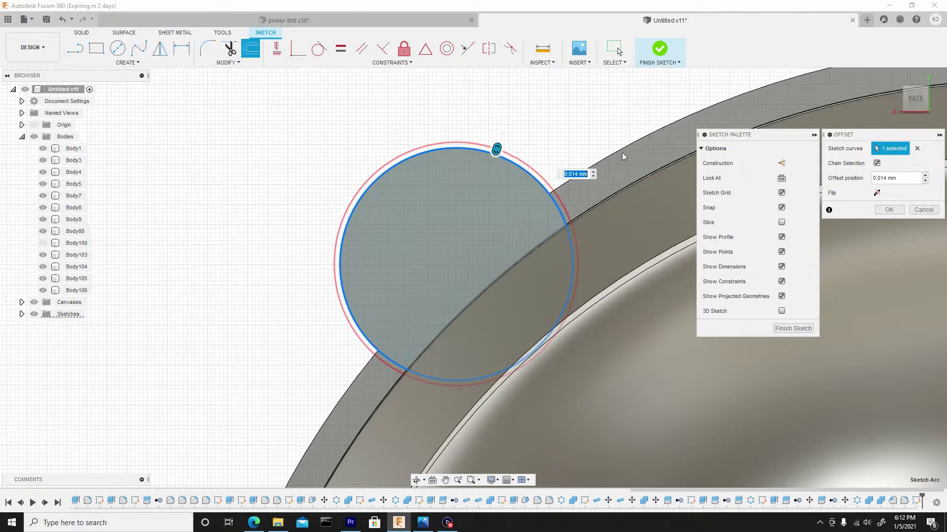
{"action": "left_click", "coordinate": [890, 210]}
Select both the circle and inner ring profiles and begin an extrusion
{"action": "scroll", "coordinate": [442, 156], "scroll_direction": "up", "scroll_amount": 3}
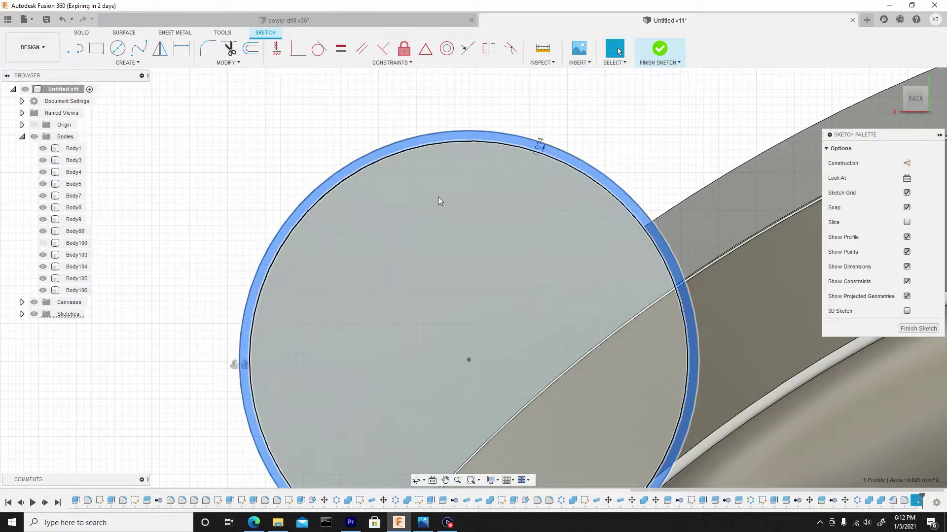
{"action": "left_click", "coordinate": [438, 197], "text": "shift"}
{"action": "scroll", "coordinate": [444, 208], "scroll_direction": "down", "scroll_amount": 2}
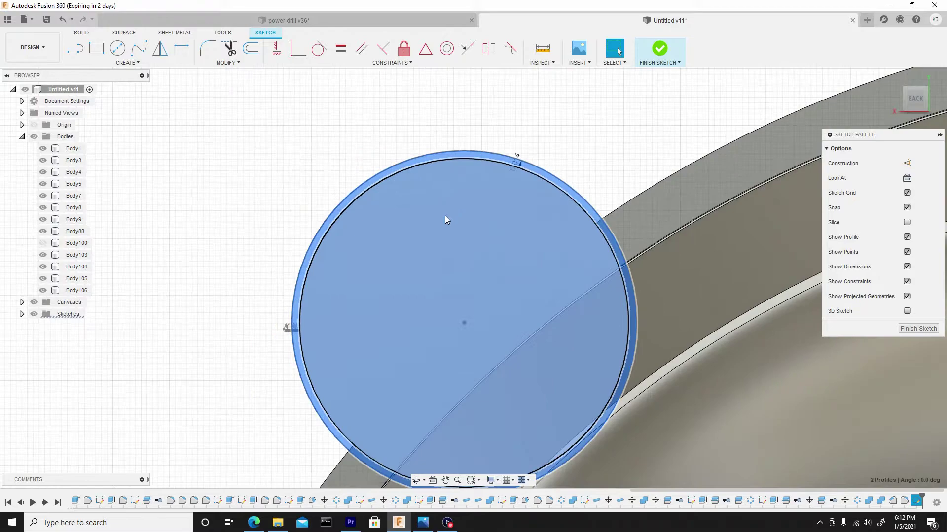
{"action": "right_click", "coordinate": [463, 208]}
{"action": "left_click", "coordinate": [481, 201]}
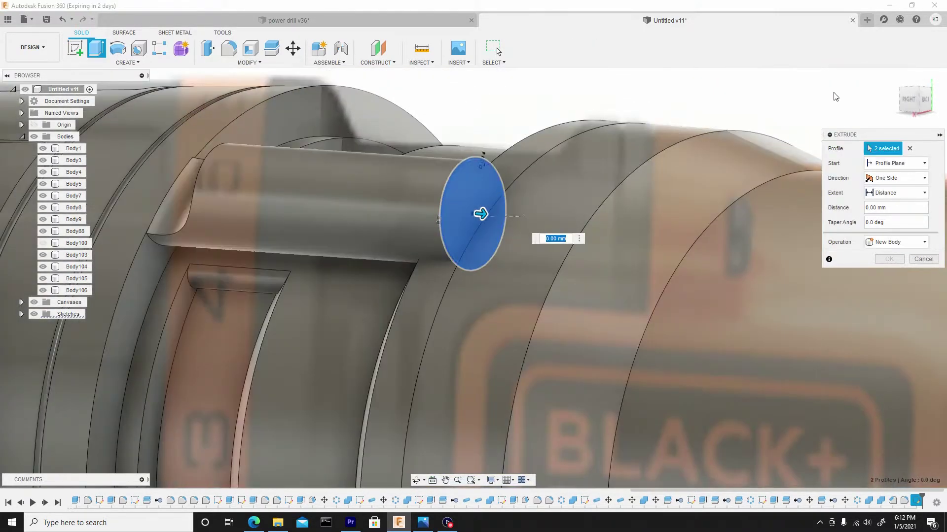
Extrude the pin-end profiles 0.648 mm as a new body, Body113
{"action": "left_click", "coordinate": [912, 100]}
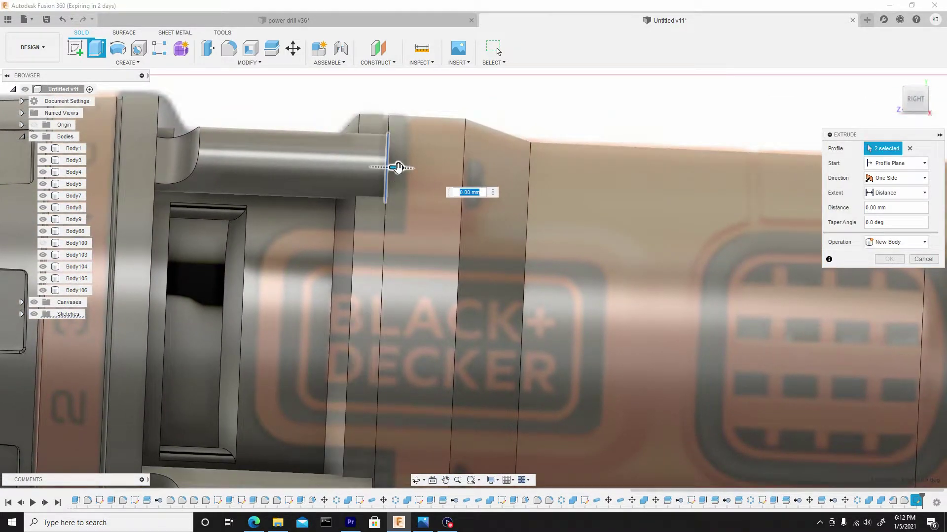
{"action": "left_click_drag", "start_coordinate": [398, 168], "coordinate": [469, 183]}
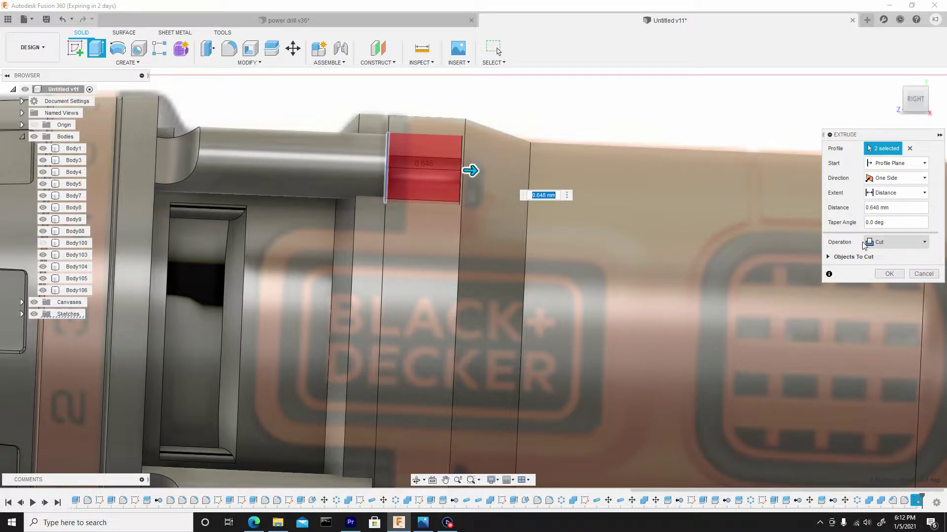
{"action": "left_click", "coordinate": [894, 242]}
{"action": "left_click", "coordinate": [895, 279]}
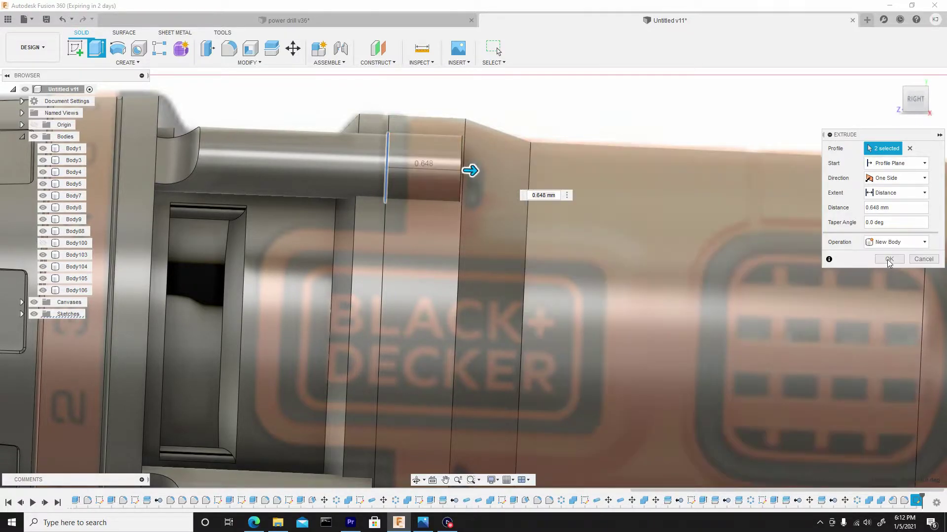
{"action": "left_click", "coordinate": [886, 259]}
Start a circular pattern with the small cylinder Body113 as the object
{"action": "scroll", "coordinate": [667, 230], "scroll_direction": "down", "scroll_amount": 5}
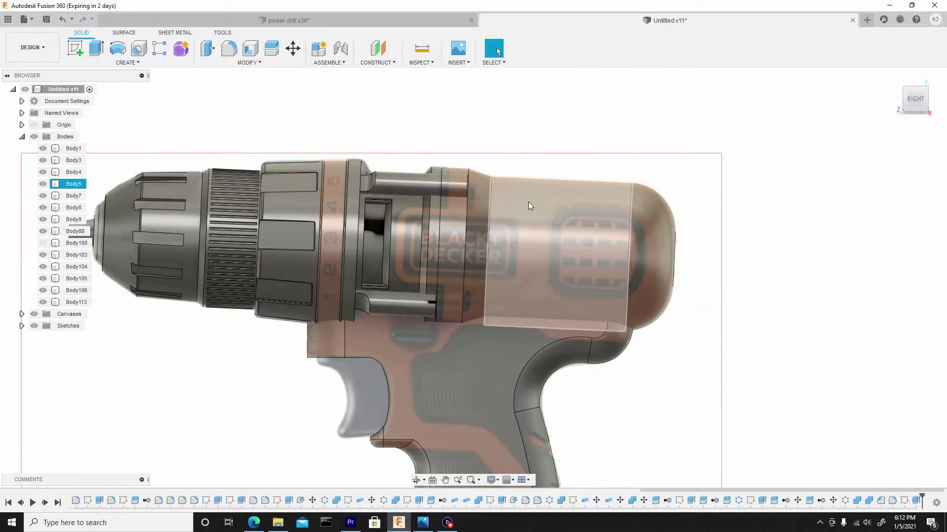
{"action": "middle_click_drag", "start_coordinate": [528, 202], "coordinate": [493, 185], "text": "shift"}
{"action": "scroll", "coordinate": [494, 185], "scroll_direction": "up", "scroll_amount": 2}
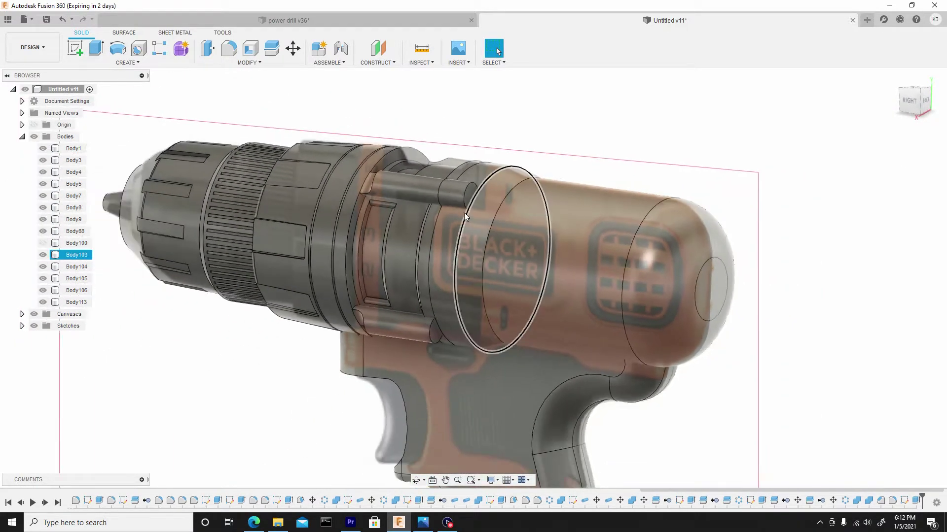
{"action": "scroll", "coordinate": [464, 212], "scroll_direction": "up", "scroll_amount": 3}
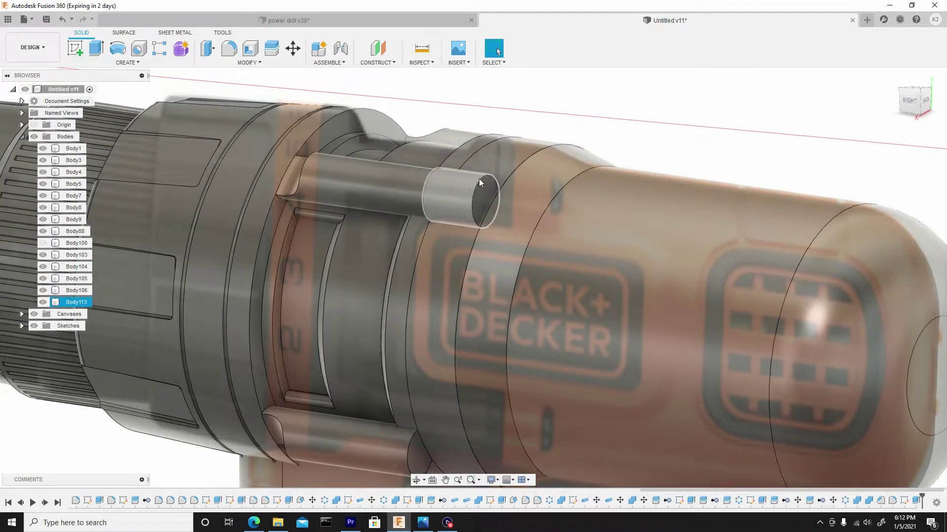
{"action": "scroll", "coordinate": [457, 205], "scroll_direction": "down", "scroll_amount": 5}
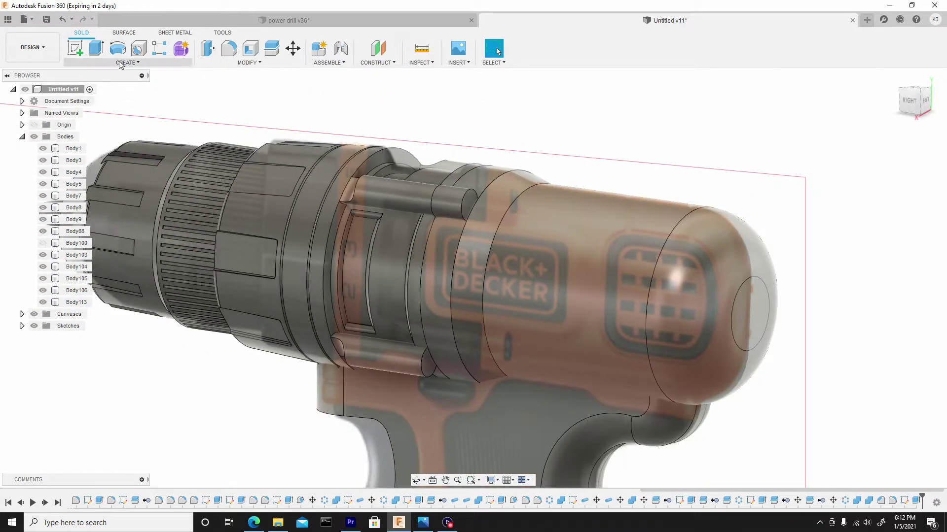
{"action": "left_click", "coordinate": [120, 62]}
{"action": "mouse_move", "coordinate": [118, 282]}
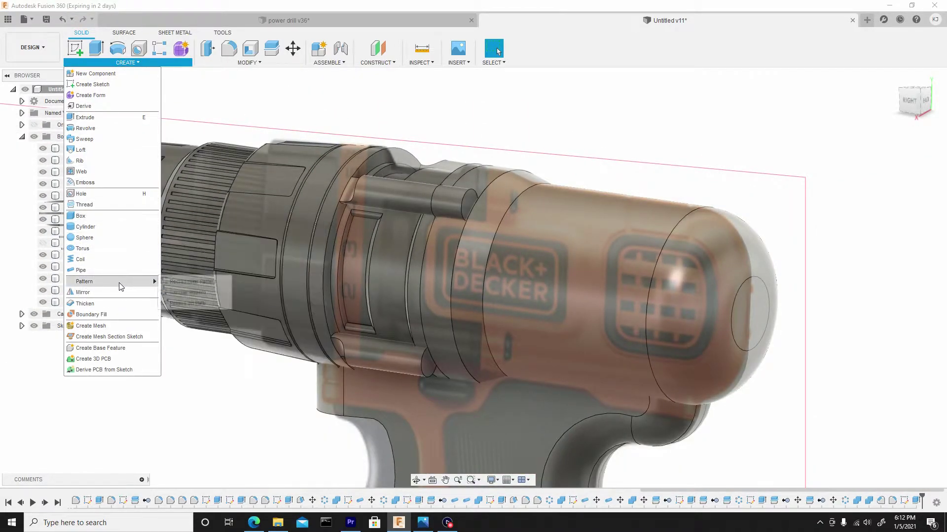
{"action": "left_click", "coordinate": [199, 291]}
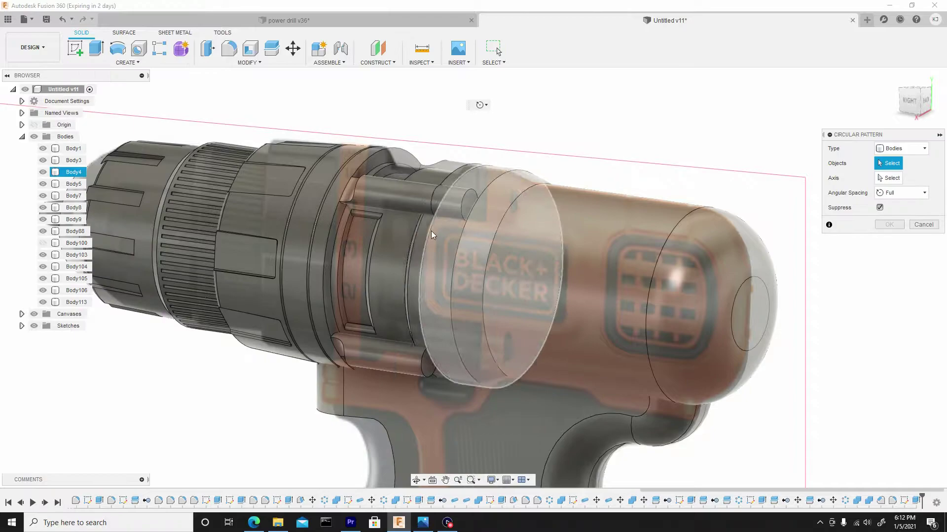
{"action": "left_click", "coordinate": [460, 200]}
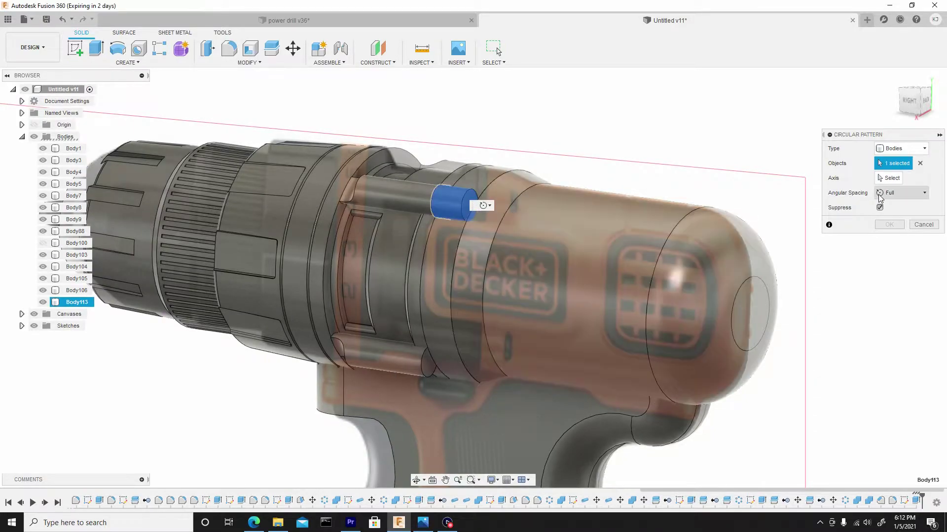
Use the ring's circular edge as axis and create four fully spaced copies
{"action": "scroll", "coordinate": [519, 223], "scroll_direction": "up", "scroll_amount": 3}
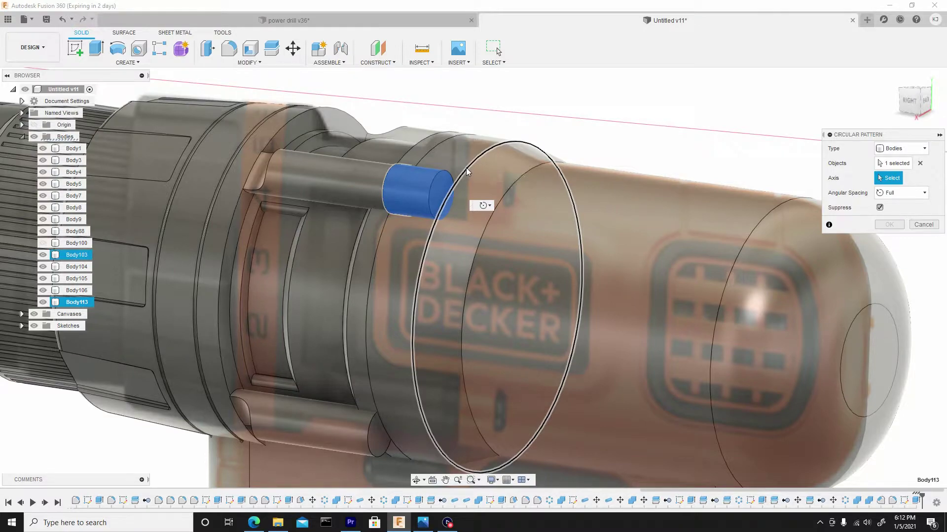
{"action": "left_click", "coordinate": [481, 157]}
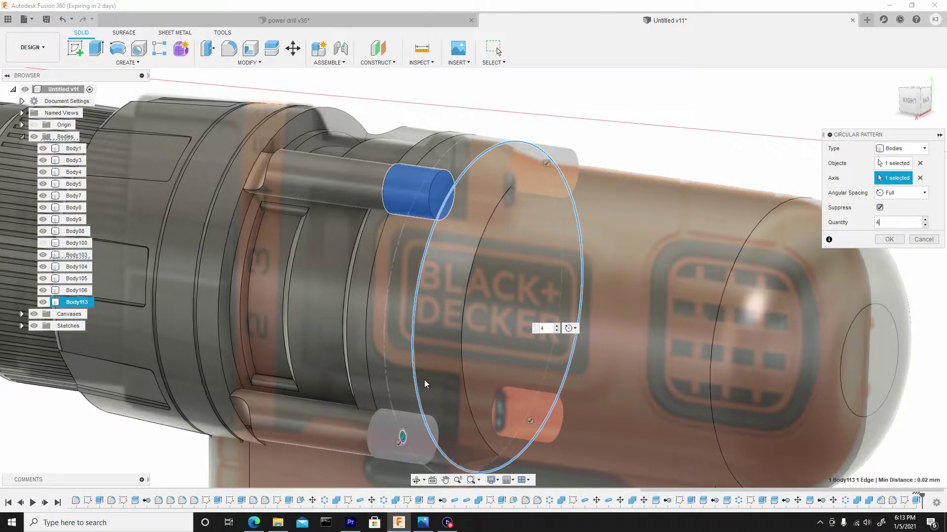
{"action": "middle_click_drag", "start_coordinate": [426, 384], "coordinate": [405, 291], "text": "shift"}
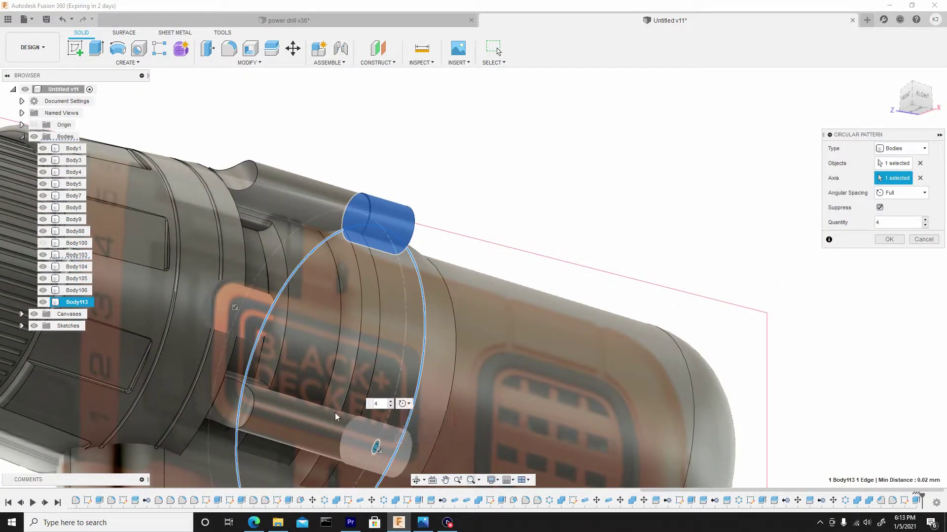
{"action": "left_click", "coordinate": [891, 241]}
{"action": "scroll", "coordinate": [531, 214], "scroll_direction": "down", "scroll_amount": 6}
{"action": "middle_click_drag", "start_coordinate": [520, 237], "coordinate": [454, 226], "text": "shift"}
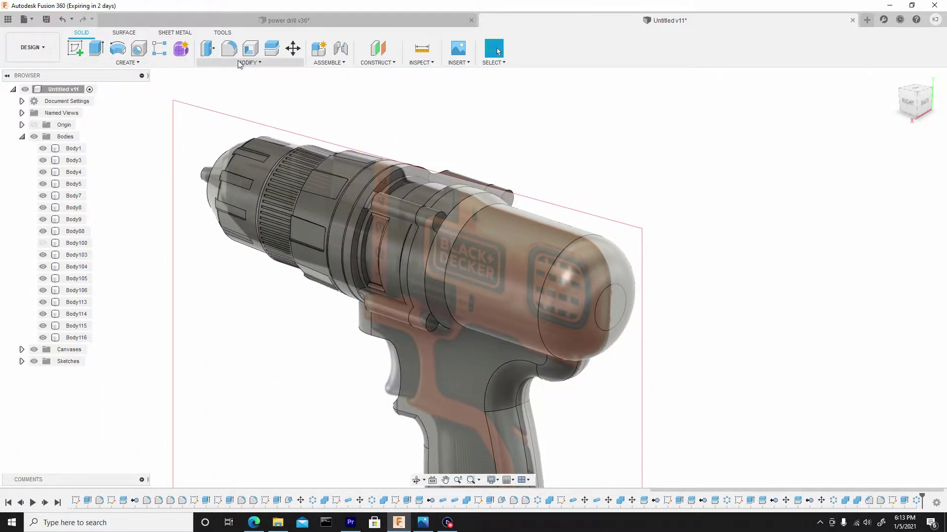
Join the four buttons Body113–Body116 into the ring body Body103 with Combine
{"action": "left_click", "coordinate": [240, 63]}
{"action": "left_click", "coordinate": [246, 137]}
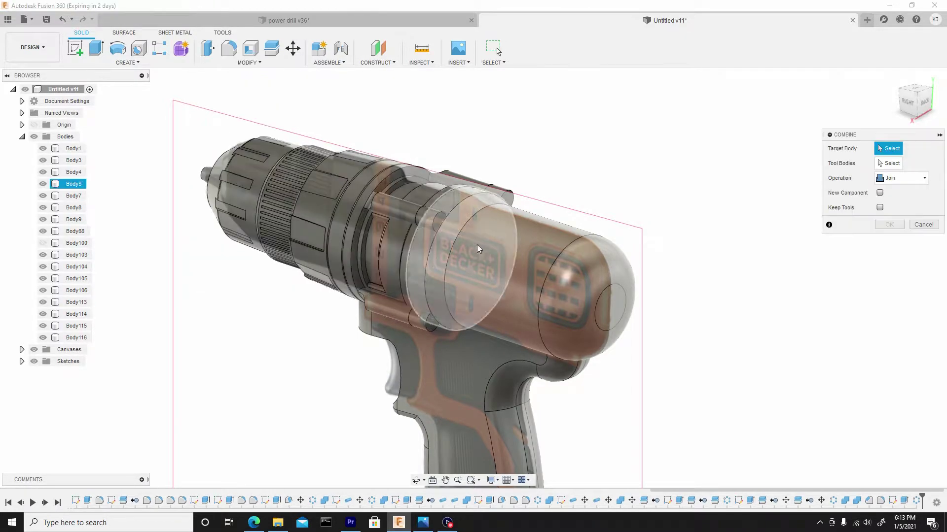
{"action": "scroll", "coordinate": [478, 244], "scroll_direction": "up", "scroll_amount": 10}
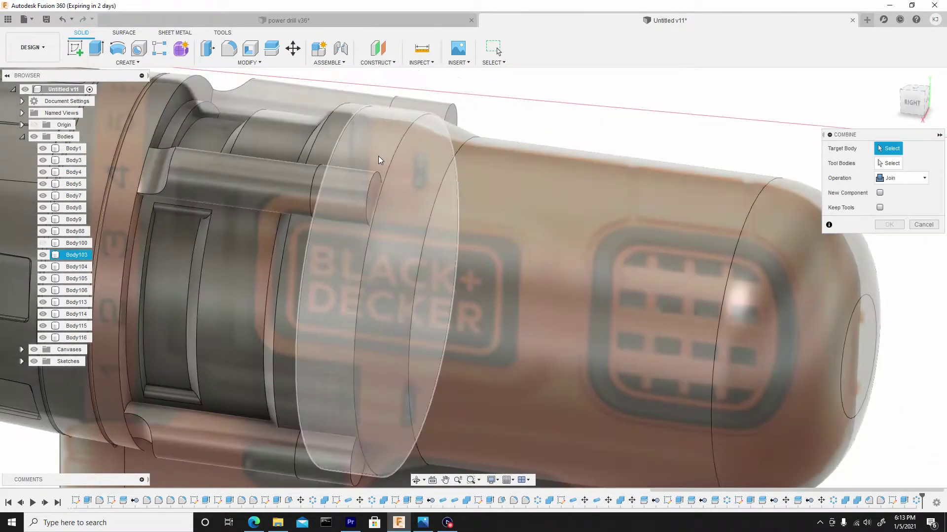
{"action": "left_click", "coordinate": [375, 154]}
{"action": "scroll", "coordinate": [375, 154], "scroll_direction": "down", "scroll_amount": 5}
{"action": "middle_click_drag", "start_coordinate": [374, 154], "coordinate": [333, 191], "text": "shift"}
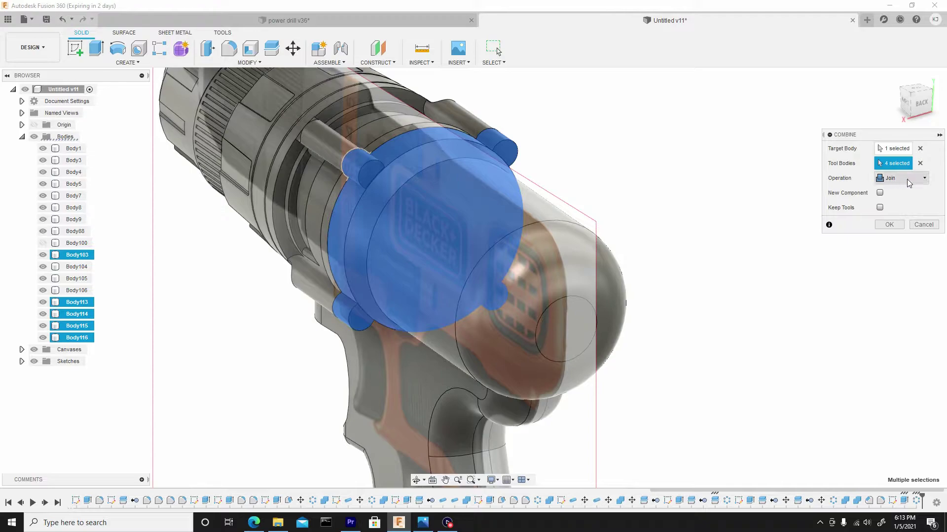
{"action": "left_click", "coordinate": [888, 227]}
{"action": "scroll", "coordinate": [438, 201], "scroll_direction": "down", "scroll_amount": 3}
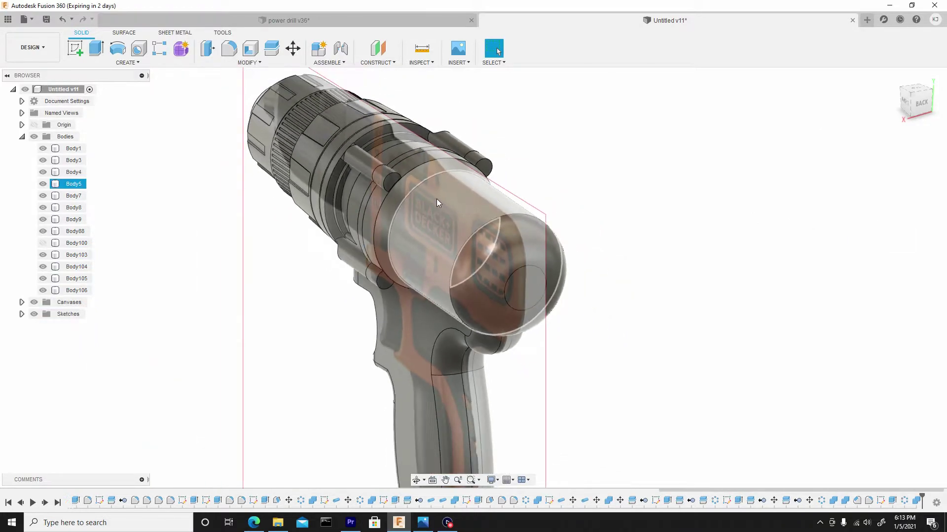
Start a fillet and select the first button edges where they meet the ring
{"action": "middle_click_drag", "start_coordinate": [438, 202], "coordinate": [445, 186], "text": "shift"}
{"action": "scroll", "coordinate": [406, 192], "scroll_direction": "up", "scroll_amount": 5}
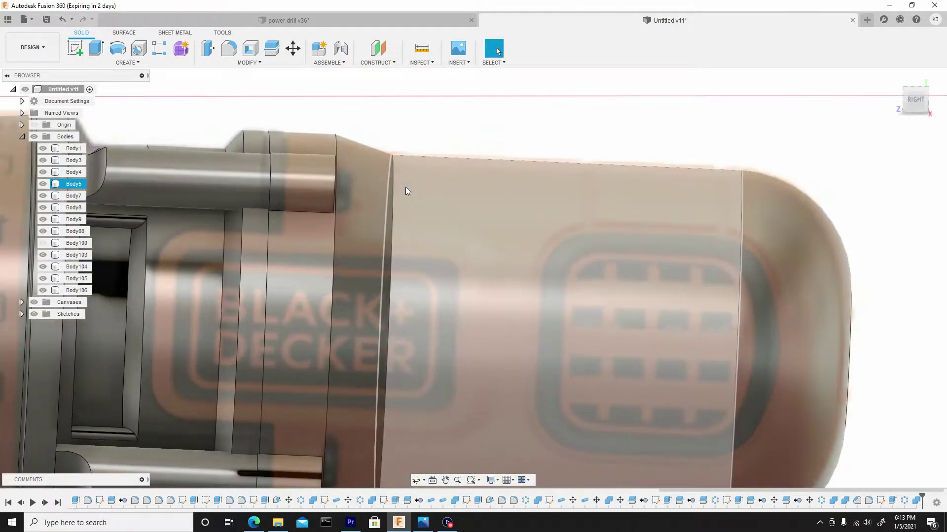
{"action": "key", "text": "f"}
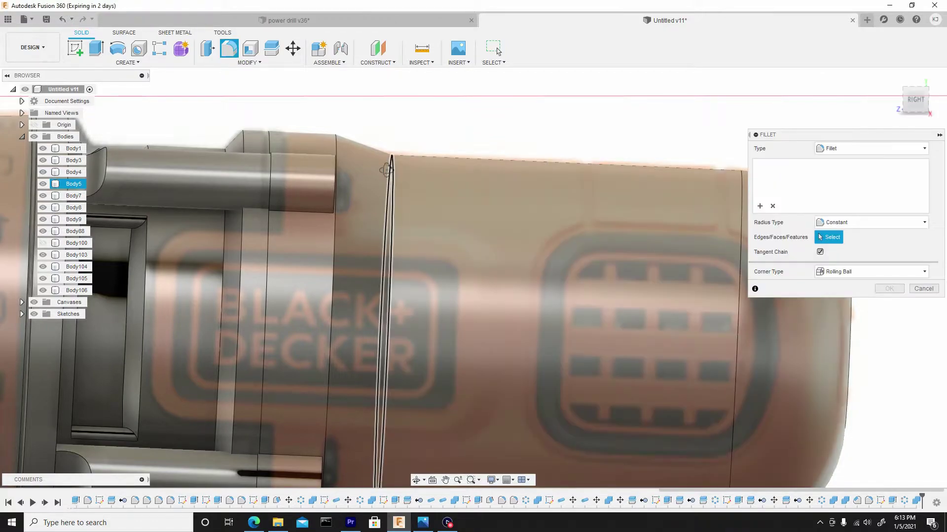
{"action": "middle_click_drag", "start_coordinate": [401, 184], "coordinate": [291, 188], "text": "shift"}
{"action": "left_click", "coordinate": [270, 208]}
{"action": "left_click", "coordinate": [292, 188]}
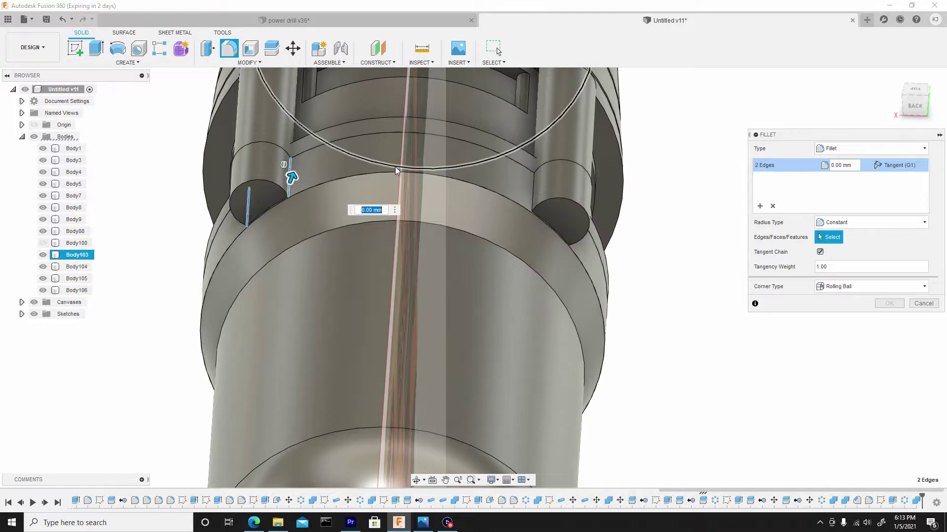
{"action": "middle_click_drag", "start_coordinate": [395, 166], "coordinate": [490, 172], "text": "shift"}
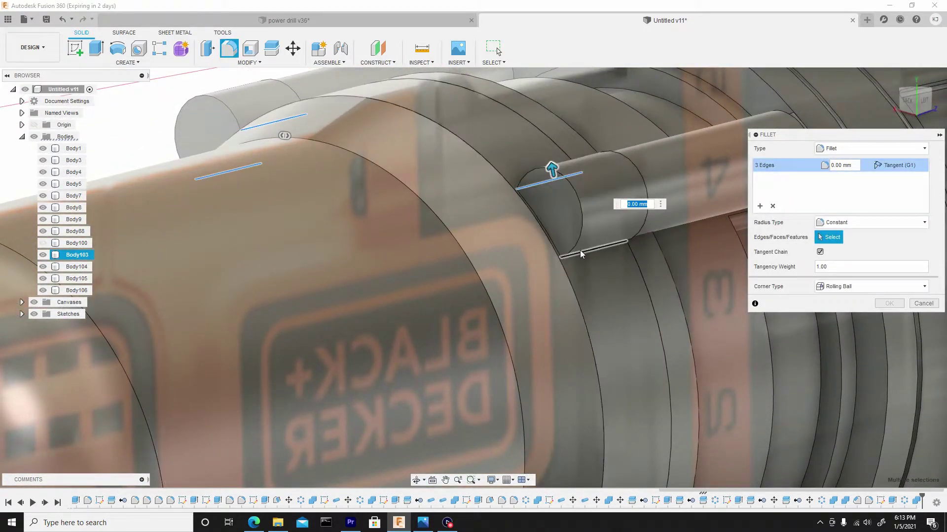
{"action": "left_click", "coordinate": [580, 250]}
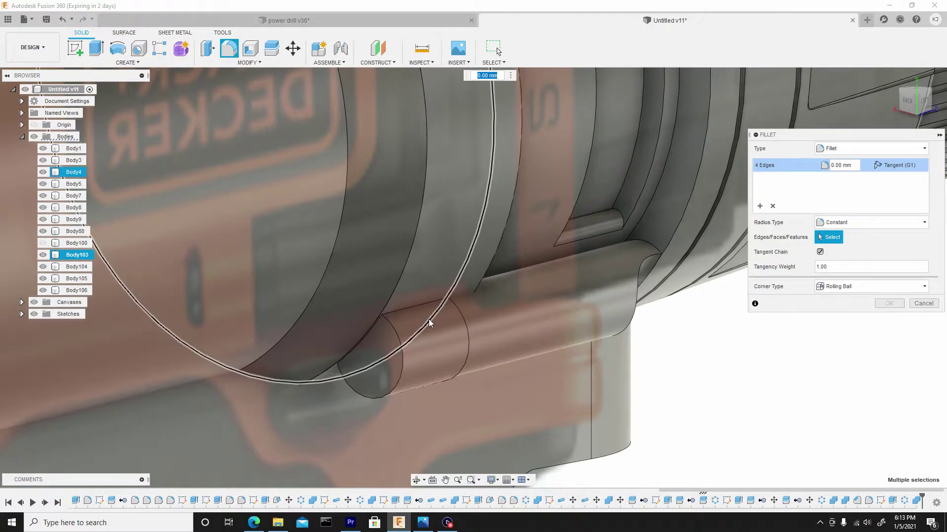
{"action": "left_click", "coordinate": [421, 304]}
Add the sixth, seventh and eighth button edges to the fillet
{"action": "middle_click_drag", "start_coordinate": [333, 354], "coordinate": [565, 332], "text": "shift"}
{"action": "left_click", "coordinate": [353, 333]}
{"action": "scroll", "coordinate": [393, 296], "scroll_direction": "up", "scroll_amount": 5}
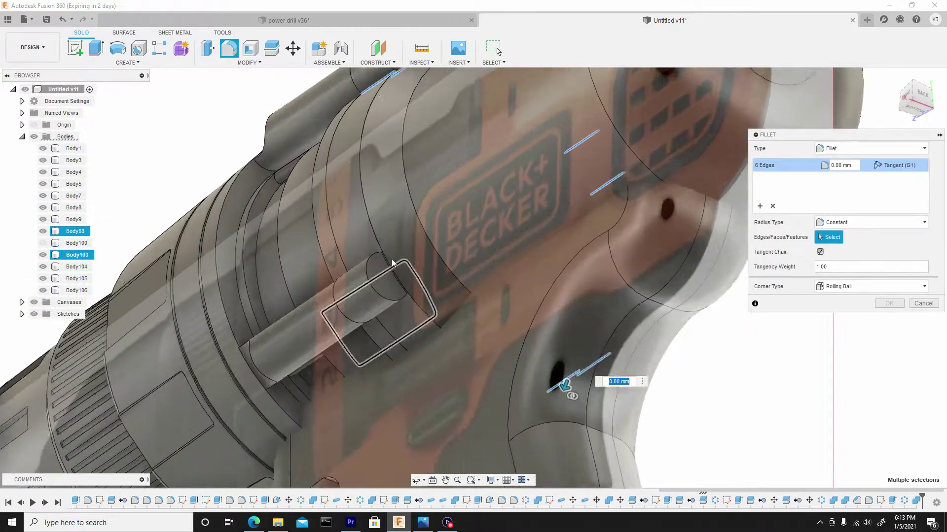
{"action": "middle_click_drag", "start_coordinate": [393, 318], "coordinate": [394, 309], "text": "shift"}
{"action": "left_click", "coordinate": [393, 310]}
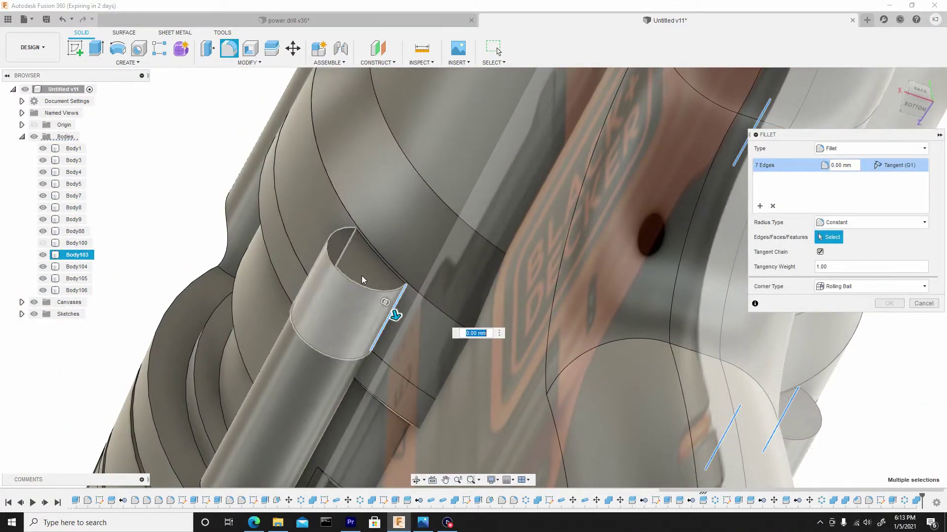
{"action": "middle_click_drag", "start_coordinate": [362, 276], "coordinate": [350, 273], "text": "shift"}
{"action": "left_click", "coordinate": [349, 265]}
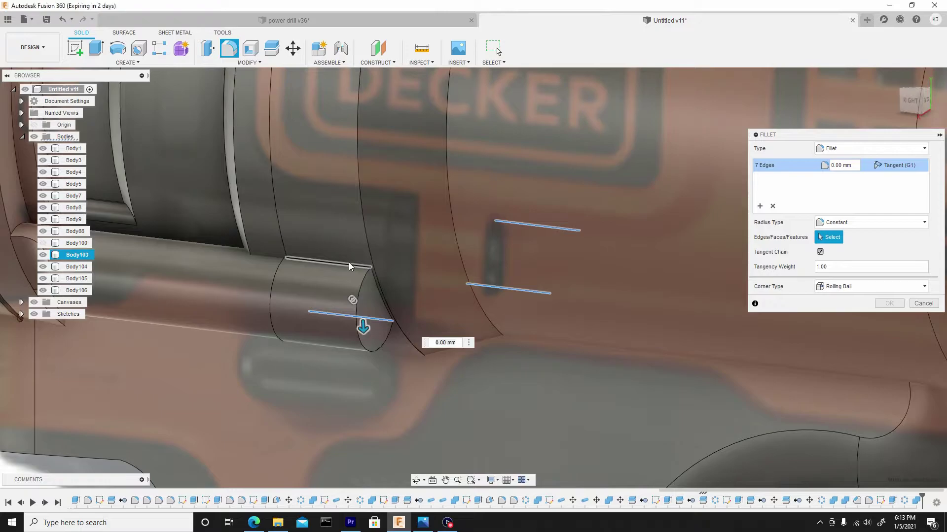
{"action": "scroll", "coordinate": [312, 221], "scroll_direction": "down", "scroll_amount": 5}
Set the fillet radius to 0.292 mm on the eight edges and check it from the side
{"action": "middle_click_drag", "start_coordinate": [325, 195], "coordinate": [309, 243], "text": "shift"}
{"action": "scroll", "coordinate": [312, 262], "scroll_direction": "up", "scroll_amount": 6}
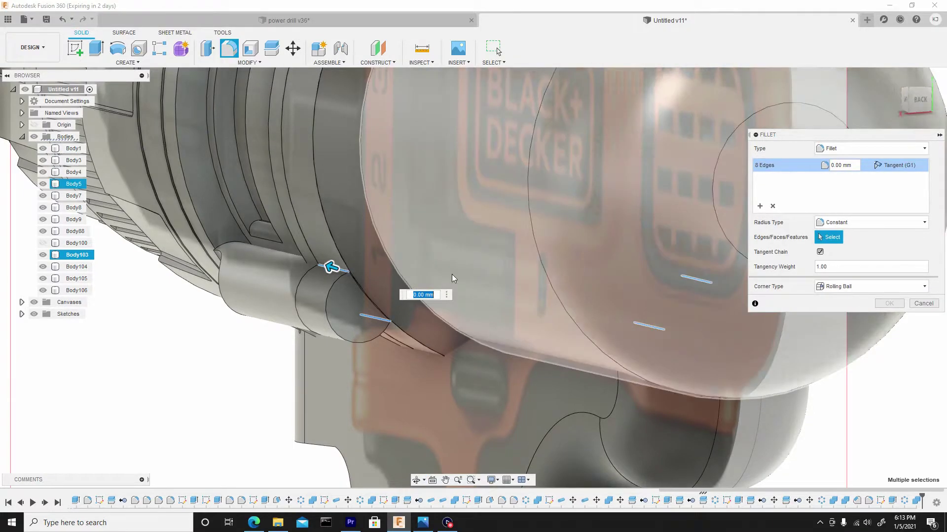
{"action": "scroll", "coordinate": [416, 208], "scroll_direction": "down", "scroll_amount": 5}
{"action": "scroll", "coordinate": [422, 247], "scroll_direction": "up", "scroll_amount": 2}
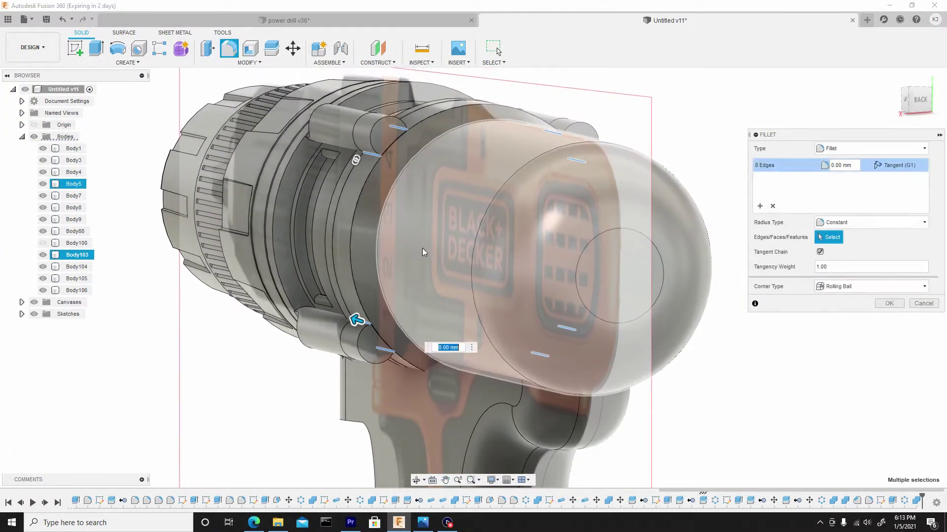
{"action": "scroll", "coordinate": [351, 227], "scroll_direction": "up", "scroll_amount": 4}
{"action": "scroll", "coordinate": [351, 227], "scroll_direction": "up", "scroll_amount": 3}
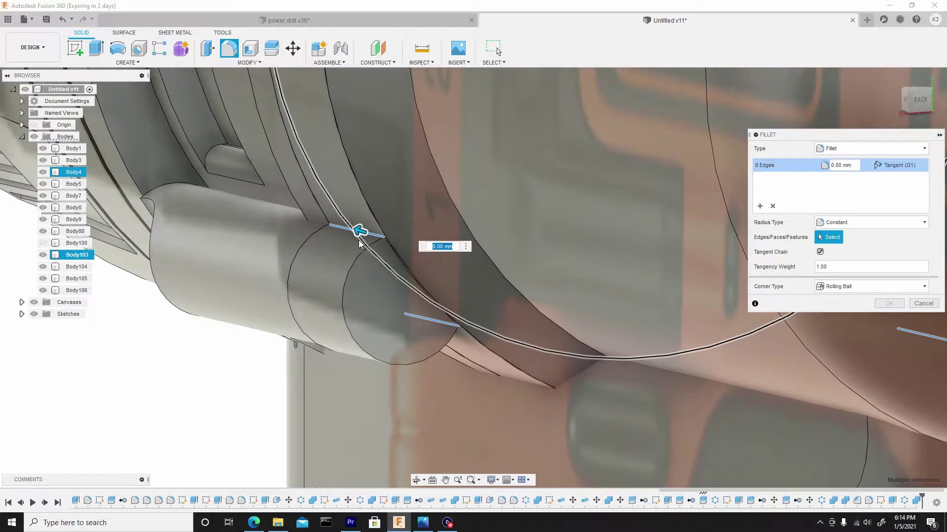
{"action": "left_click_drag", "start_coordinate": [357, 231], "coordinate": [323, 220]}
{"action": "scroll", "coordinate": [325, 179], "scroll_direction": "down", "scroll_amount": 5}
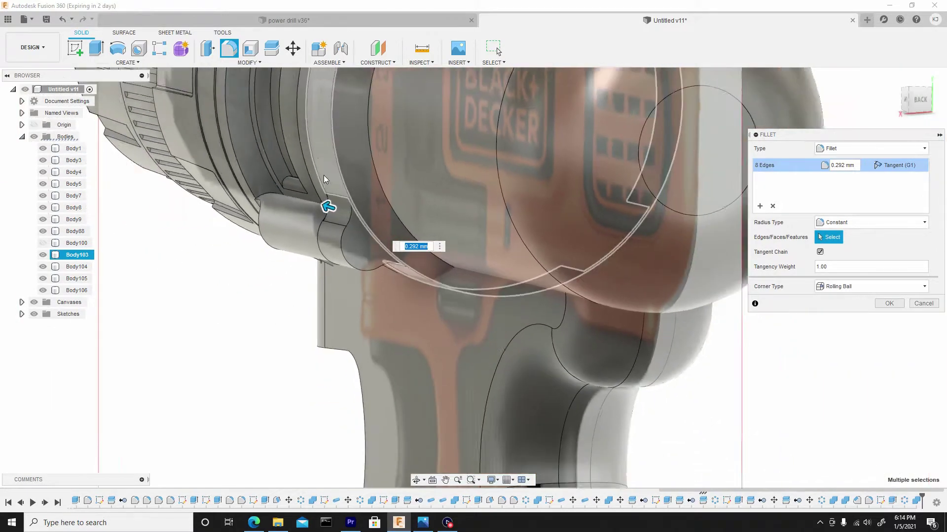
{"action": "middle_click_drag", "start_coordinate": [319, 169], "coordinate": [395, 157], "text": "shift"}
{"action": "scroll", "coordinate": [353, 203], "scroll_direction": "down", "scroll_amount": 2}
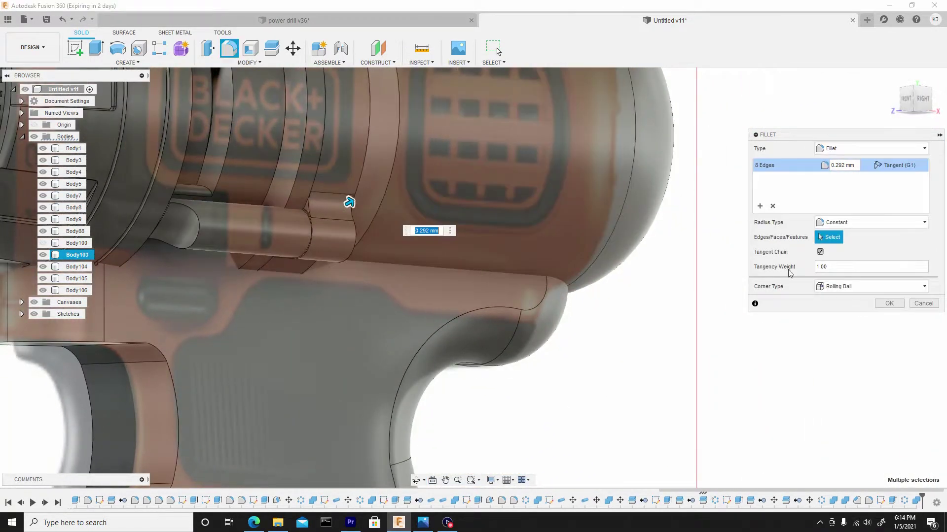
Apply the 0.292 mm button fillet and view the housing ring from the right side
{"action": "left_click", "coordinate": [894, 302]}
{"action": "scroll", "coordinate": [502, 237], "scroll_direction": "down", "scroll_amount": 5}
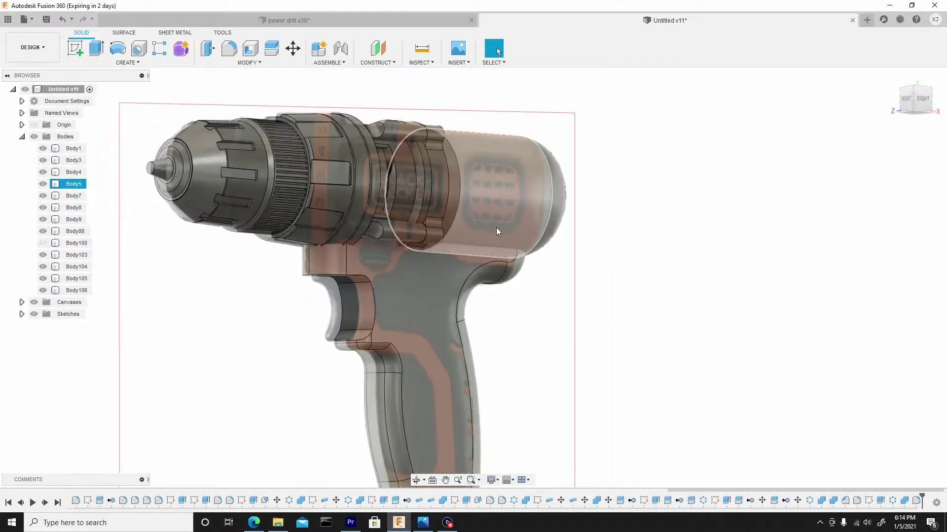
{"action": "middle_click_drag", "start_coordinate": [526, 158], "coordinate": [489, 170], "text": "shift"}
{"action": "scroll", "coordinate": [429, 133], "scroll_direction": "up", "scroll_amount": 4}
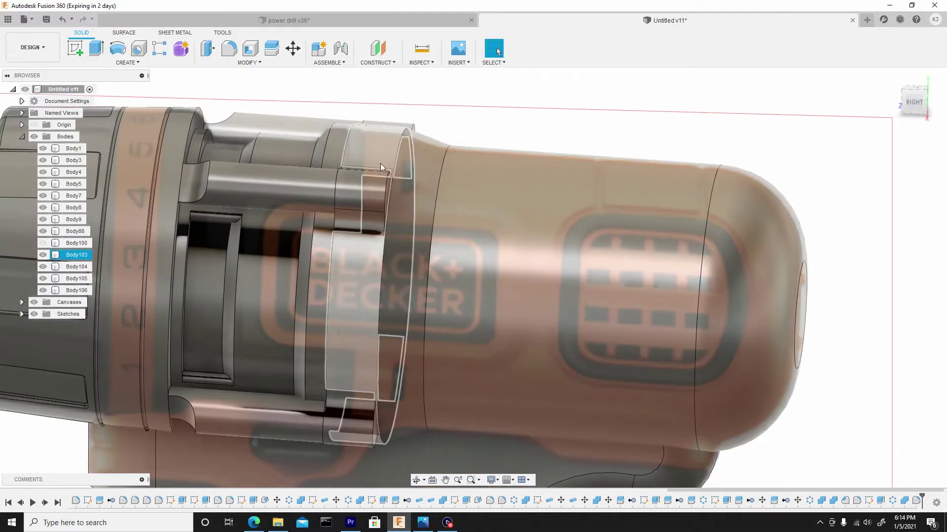
{"action": "middle_click_drag", "start_coordinate": [523, 207], "coordinate": [566, 187], "text": "shift"}
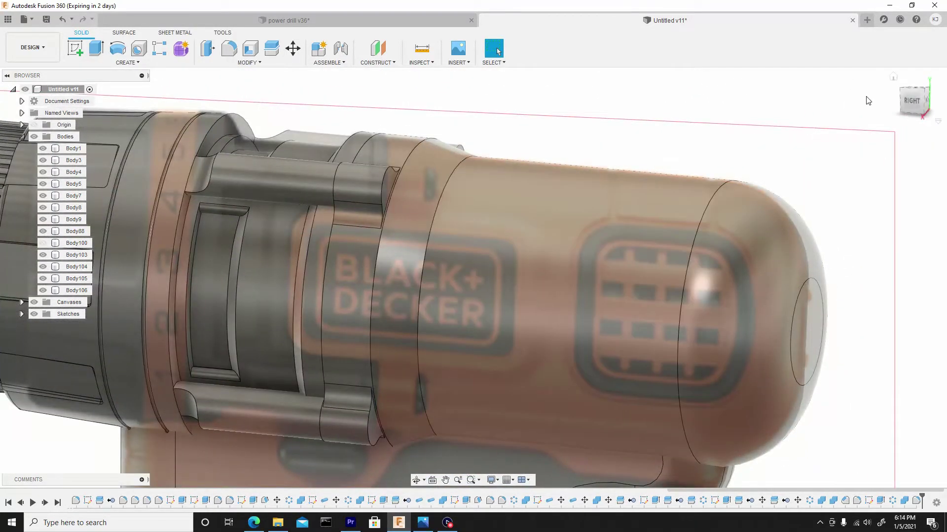
{"action": "left_click", "coordinate": [901, 100]}
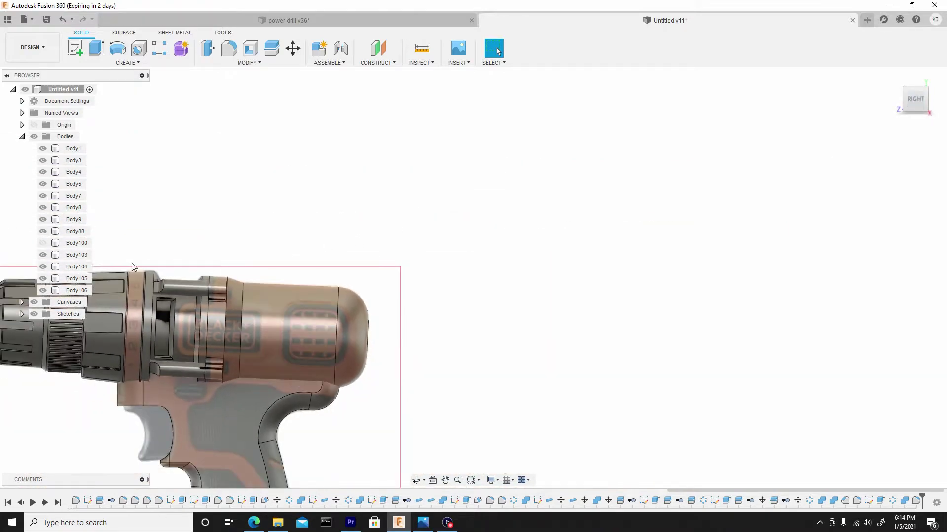
Turn off the Black+Decker canvas and inspect the bare drill model from several angles
{"action": "left_click", "coordinate": [34, 301]}
{"action": "middle_click_drag", "start_coordinate": [255, 294], "coordinate": [504, 194]}
{"action": "scroll", "coordinate": [504, 194], "scroll_direction": "up", "scroll_amount": 3}
{"action": "middle_click_drag", "start_coordinate": [472, 238], "coordinate": [372, 178], "text": "shift"}
{"action": "scroll", "coordinate": [374, 181], "scroll_direction": "up", "scroll_amount": 3}
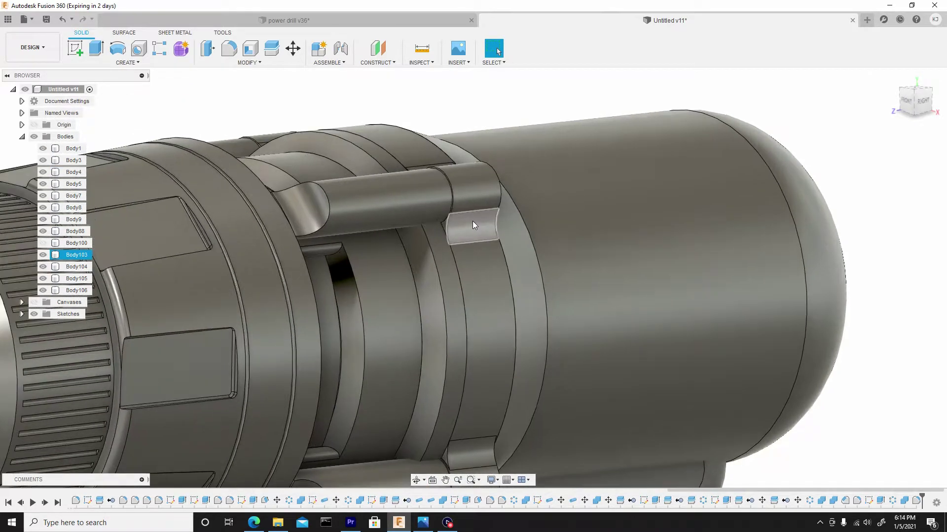
{"action": "scroll", "coordinate": [438, 245], "scroll_direction": "down", "scroll_amount": 4}
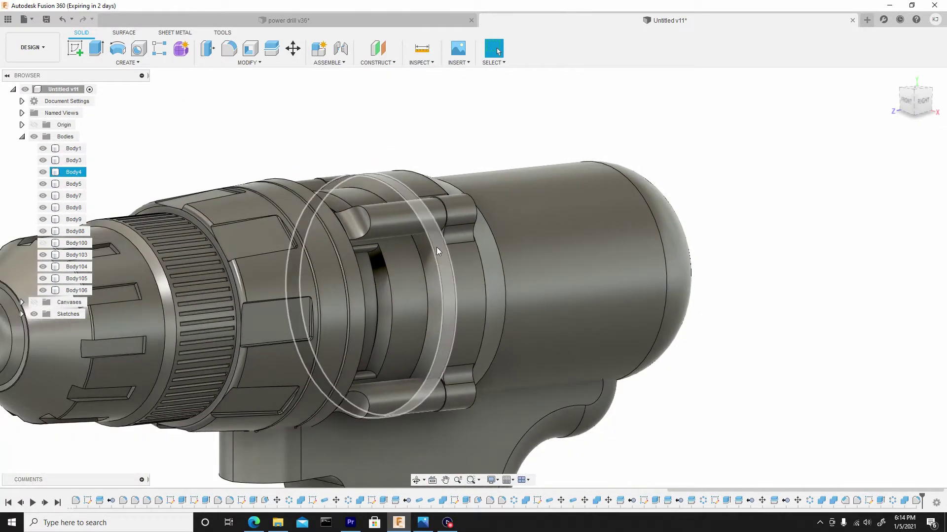
{"action": "middle_click_drag", "start_coordinate": [440, 249], "coordinate": [405, 251], "text": "shift"}
{"action": "mouse_move", "coordinate": [497, 250]}
{"action": "middle_mouse_down", "text": "shift"}
{"action": "mouse_move", "coordinate": [423, 270]}
{"action": "mouse_move", "coordinate": [510, 242]}
{"action": "middle_mouse_up", "text": "shift"}
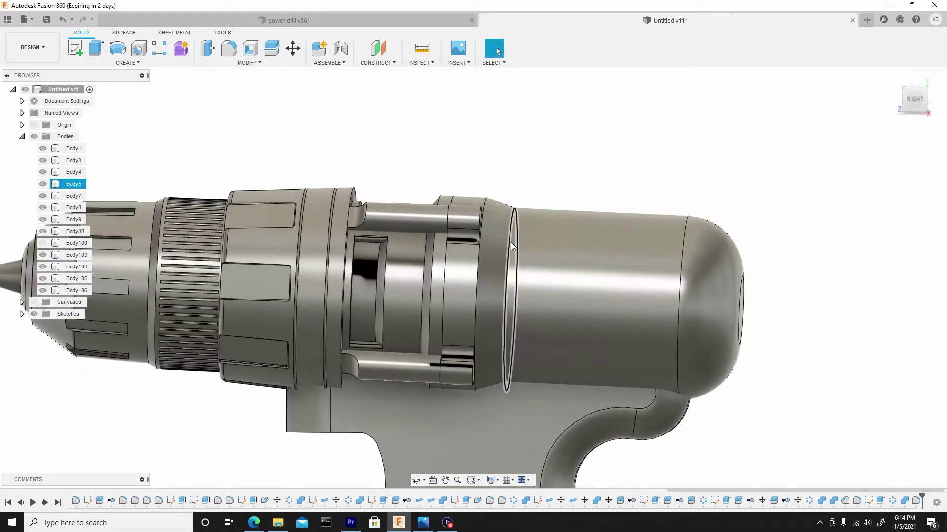
{"action": "left_click", "coordinate": [834, 311]}
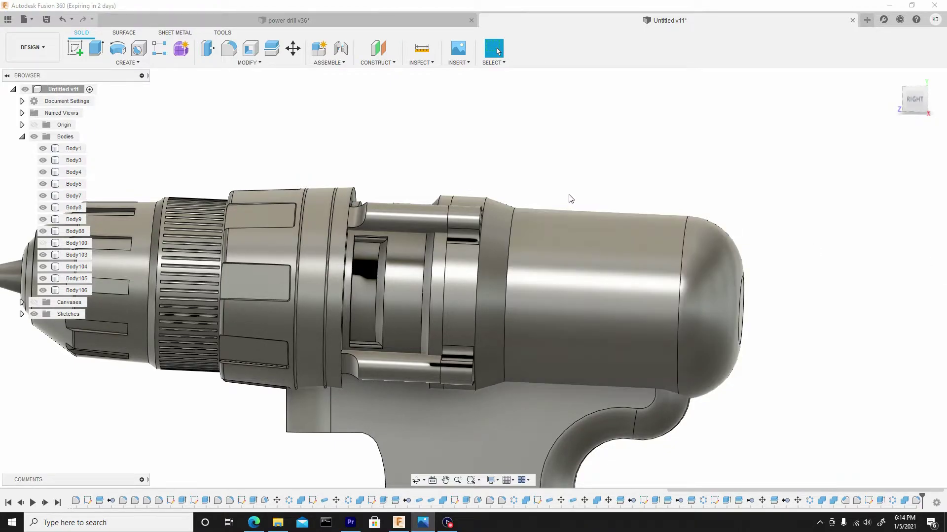
{"action": "left_click", "coordinate": [914, 100]}
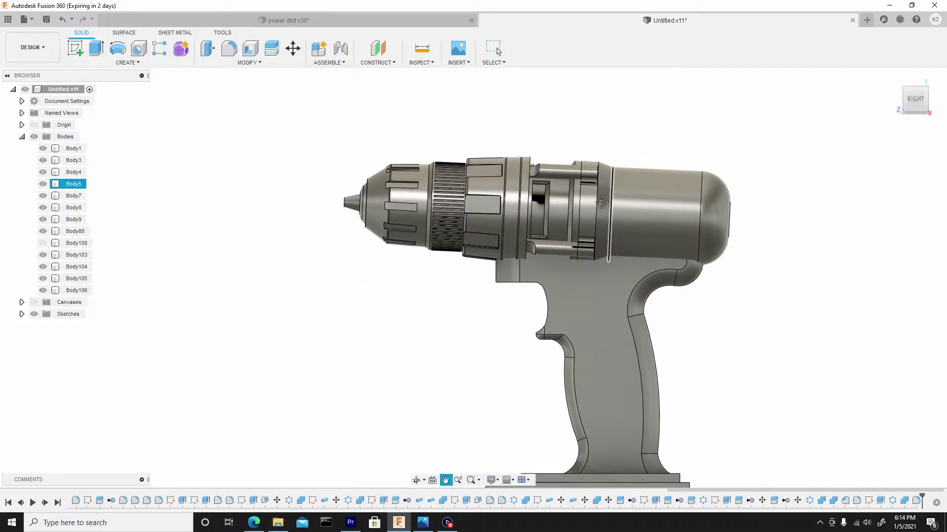
Show the reference canvas again and remove Body100 from the design
{"action": "scroll", "coordinate": [535, 197], "scroll_direction": "up", "scroll_amount": 5}
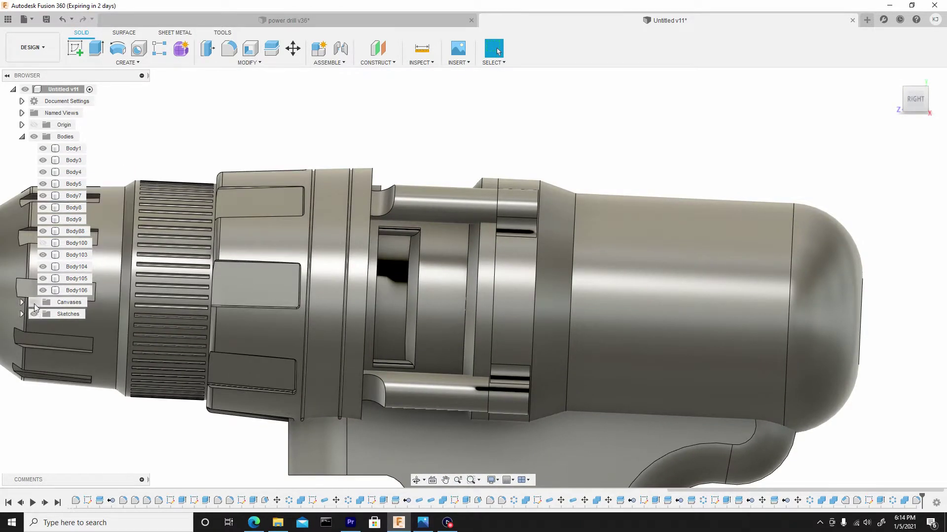
{"action": "left_click", "coordinate": [34, 302]}
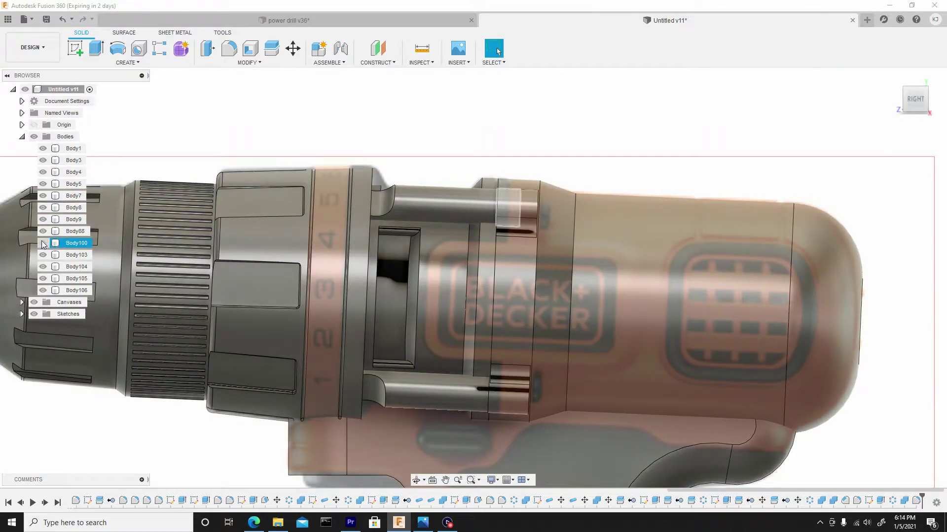
{"action": "left_click", "coordinate": [41, 241]}
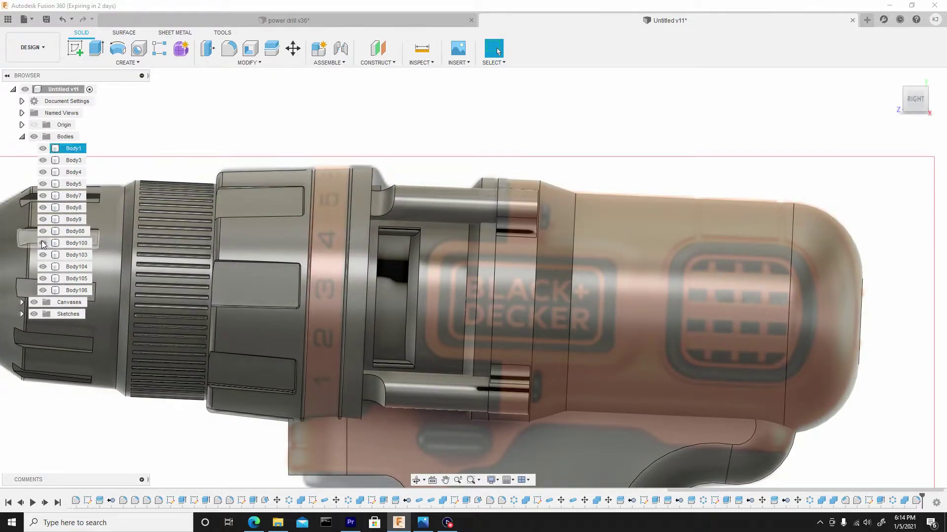
{"action": "right_click", "coordinate": [75, 242]}
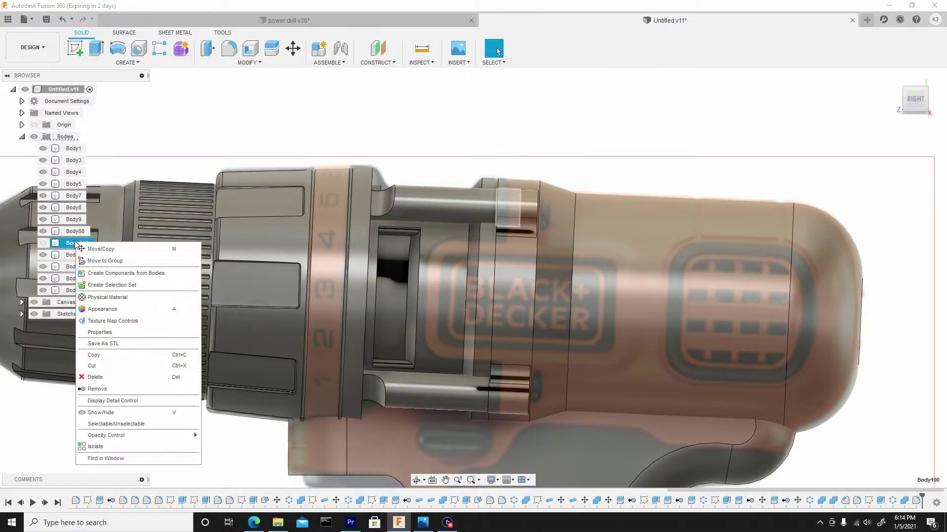
{"action": "left_click", "coordinate": [111, 390]}
Select the ring body Body5 and then its teardrop-shaped lug face
{"action": "scroll", "coordinate": [574, 182], "scroll_direction": "up", "scroll_amount": 3}
{"action": "left_click", "coordinate": [531, 282]}
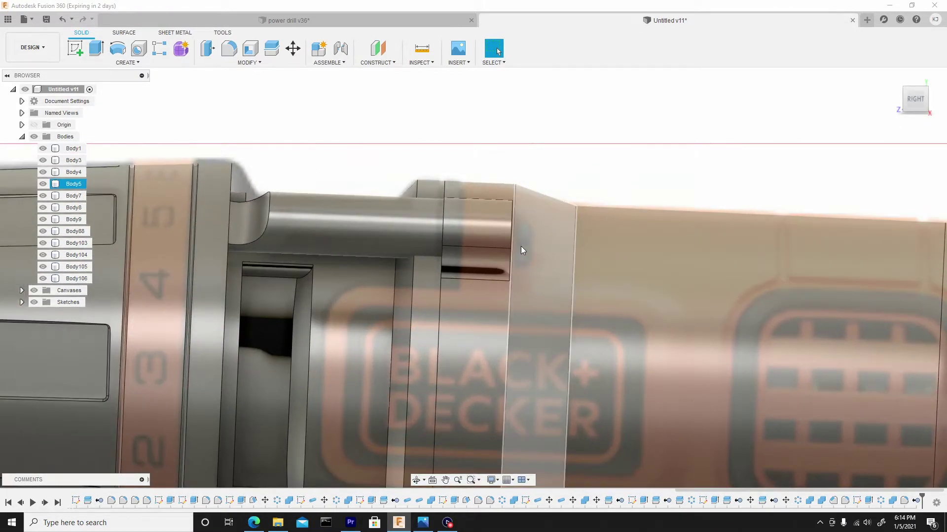
{"action": "scroll", "coordinate": [523, 247], "scroll_direction": "down", "scroll_amount": 4}
{"action": "middle_click_drag", "start_coordinate": [523, 246], "coordinate": [446, 236], "text": "shift"}
{"action": "scroll", "coordinate": [517, 227], "scroll_direction": "up", "scroll_amount": 5}
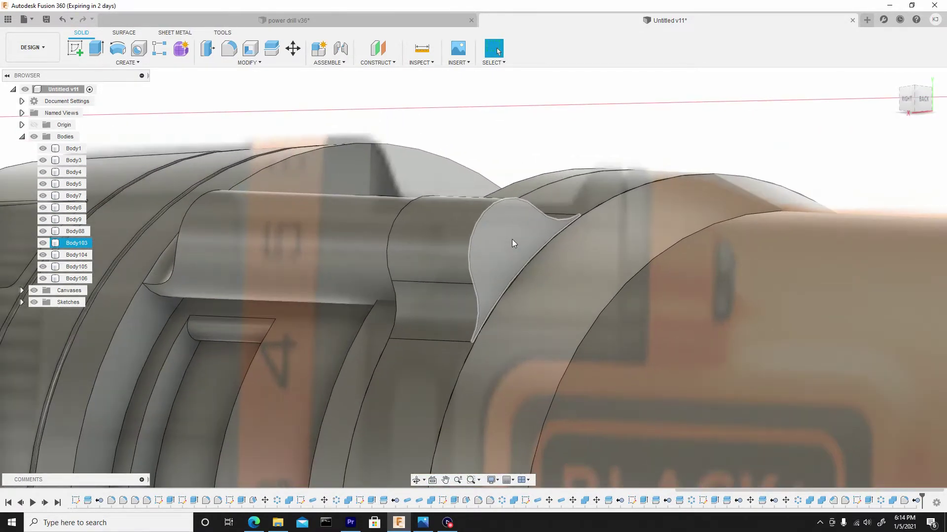
{"action": "scroll", "coordinate": [533, 267], "scroll_direction": "down", "scroll_amount": 3}
{"action": "left_click", "coordinate": [515, 250]}
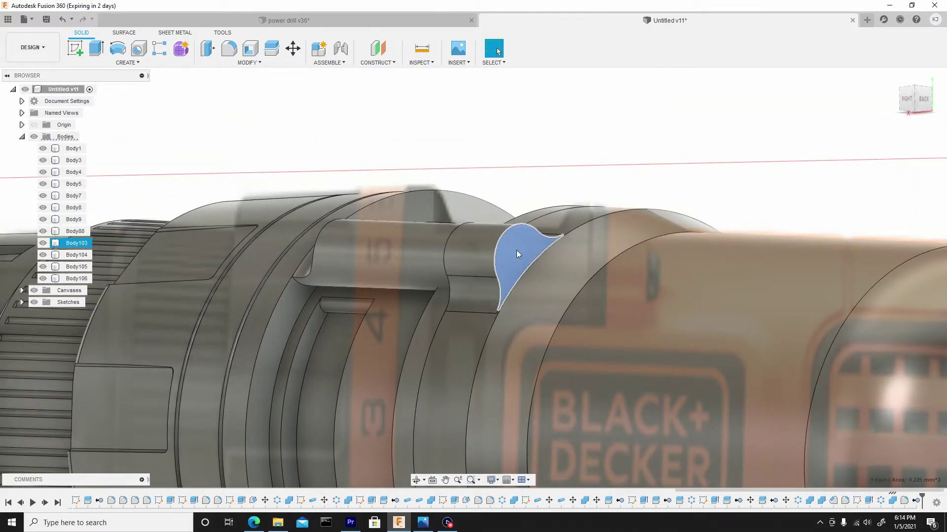
{"action": "scroll", "coordinate": [518, 251], "scroll_direction": "down", "scroll_amount": 5}
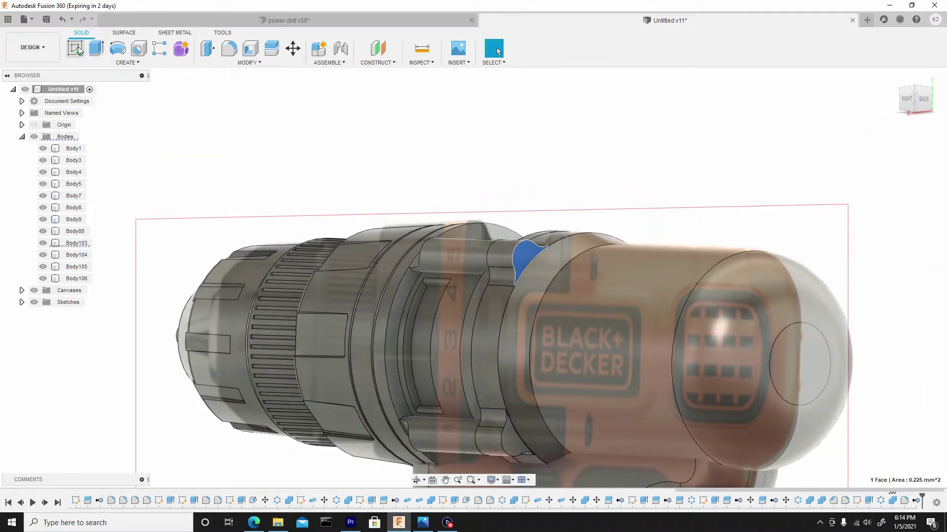
Sketch a 0.179 mm radius center-diameter circle centred inside the teardrop lug face
{"action": "left_click", "coordinate": [74, 44]}
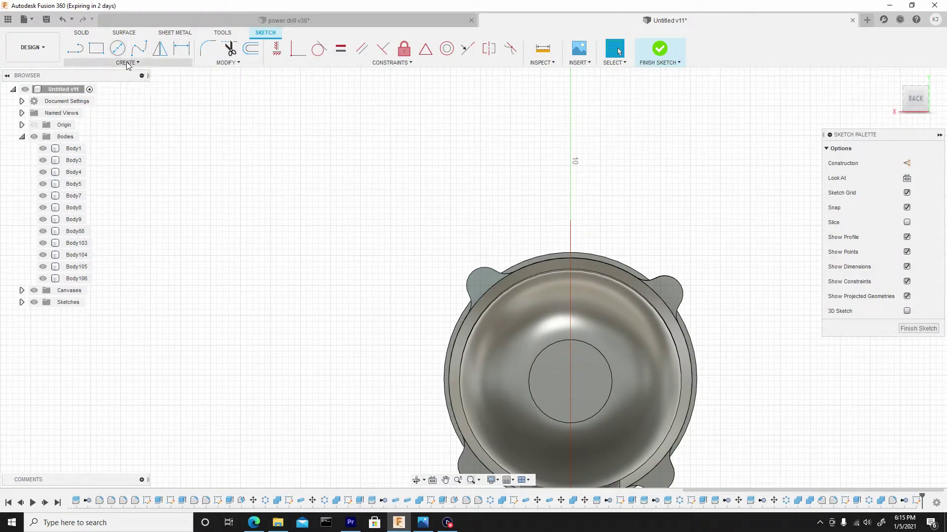
{"action": "left_click", "coordinate": [127, 63]}
{"action": "mouse_move", "coordinate": [108, 93]}
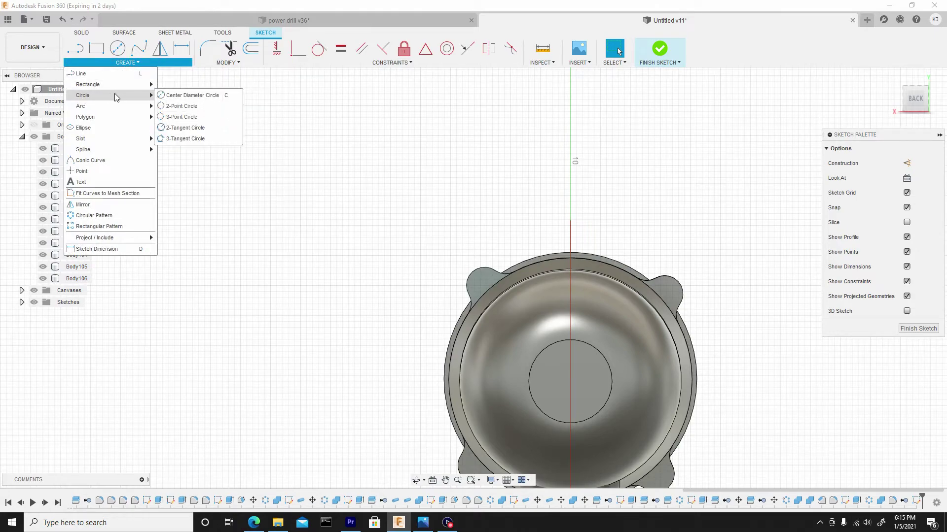
{"action": "left_click", "coordinate": [193, 98]}
{"action": "scroll", "coordinate": [448, 243], "scroll_direction": "up", "scroll_amount": 6}
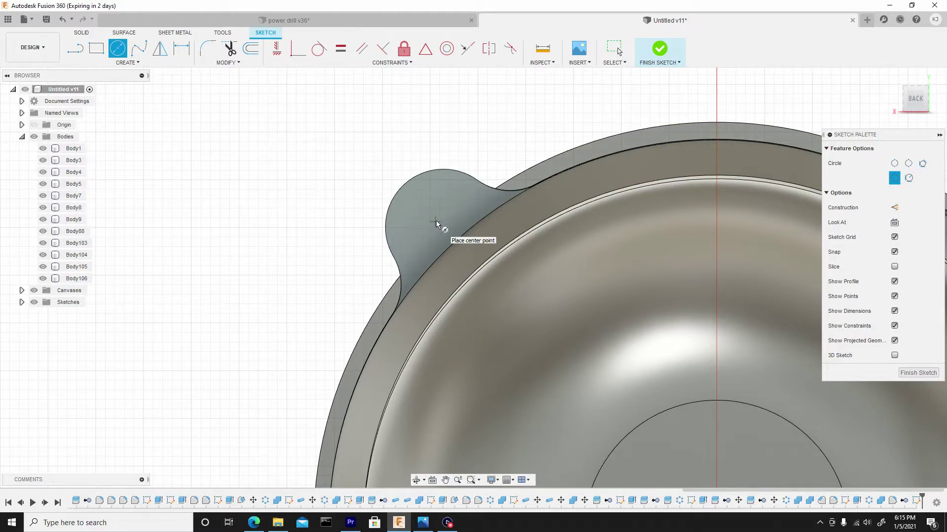
{"action": "left_click", "coordinate": [435, 218]}
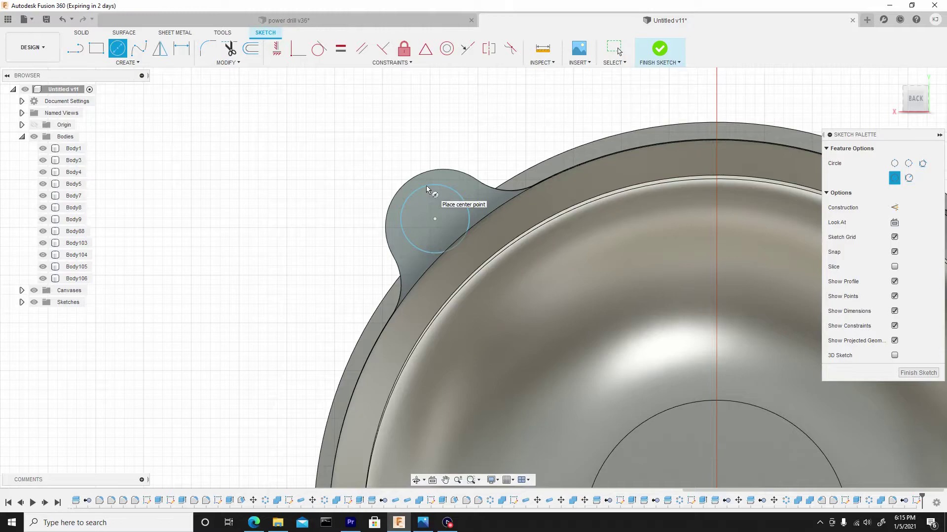
{"action": "right_click", "coordinate": [426, 186]}
{"action": "left_click", "coordinate": [465, 187]}
{"action": "scroll", "coordinate": [421, 191], "scroll_direction": "up", "scroll_amount": 3}
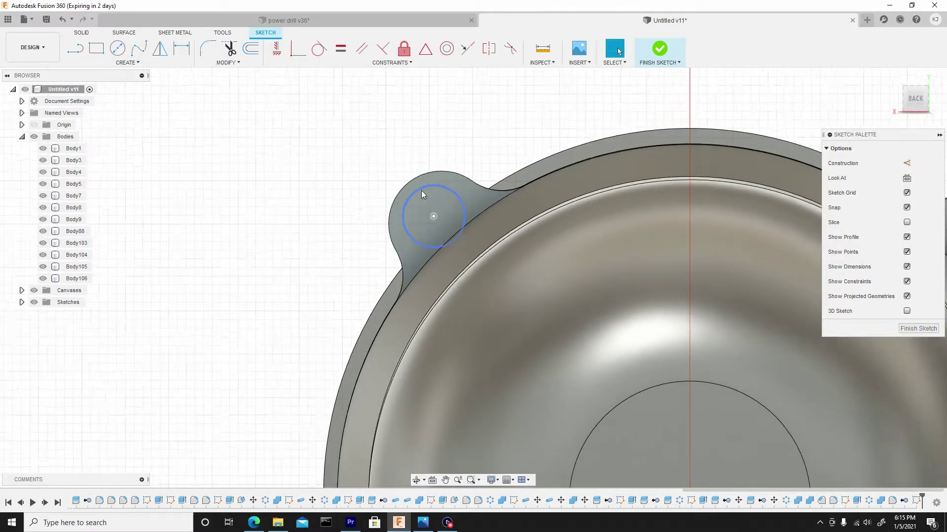
{"action": "left_click", "coordinate": [420, 190]}
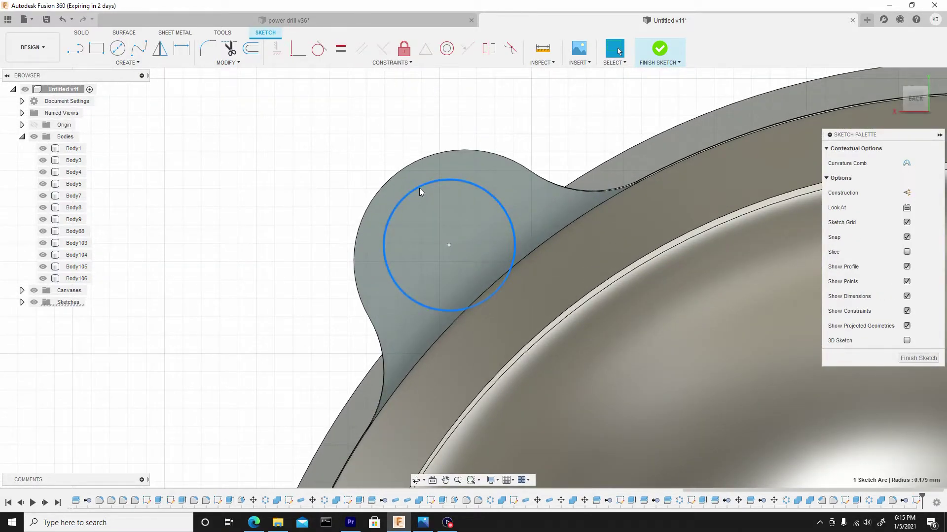
Move the lug circle -0.013 mm in X and 0.038 mm in Y, then select its profile
{"action": "right_click", "coordinate": [420, 190]}
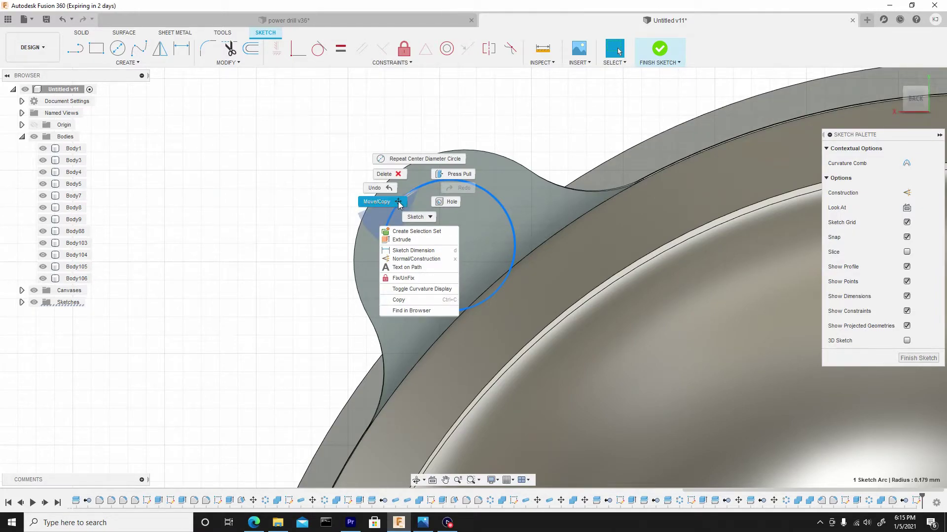
{"action": "left_click", "coordinate": [400, 205]}
{"action": "left_click_drag", "start_coordinate": [462, 234], "coordinate": [457, 223]}
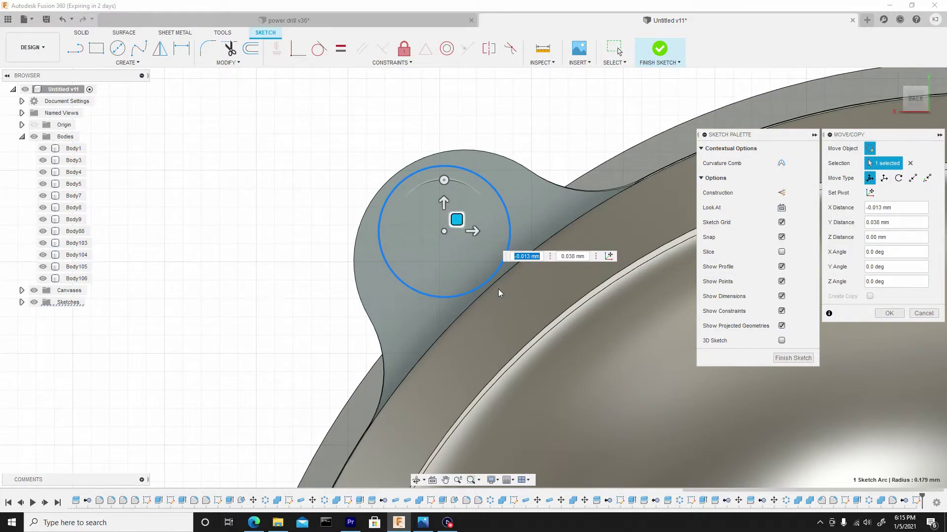
{"action": "left_click", "coordinate": [889, 313]}
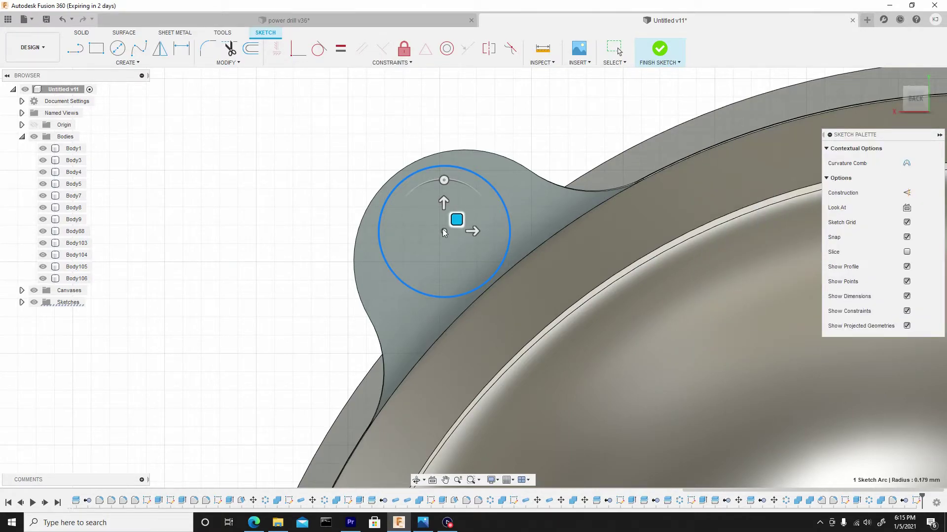
{"action": "left_click", "coordinate": [448, 206]}
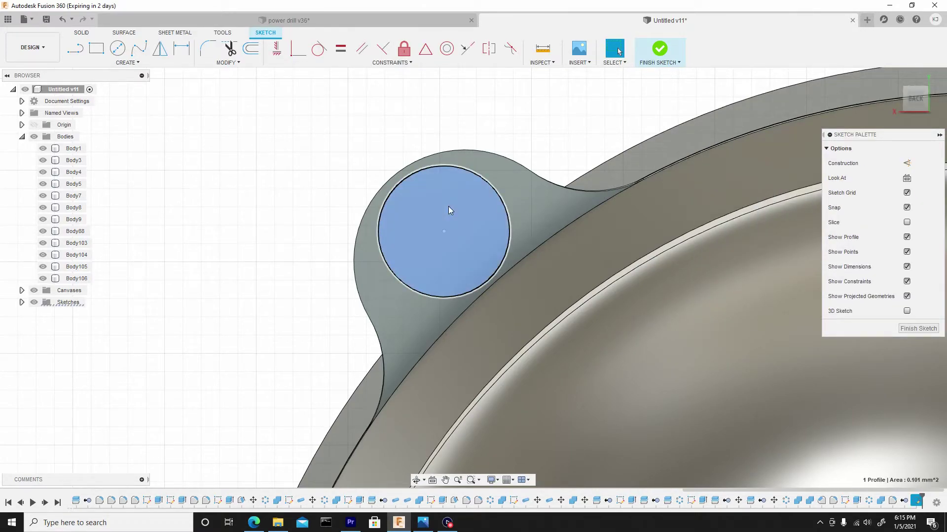
Press Pull the circle profile 0.158 mm outward as a new body, Body117
{"action": "right_click", "coordinate": [448, 206]}
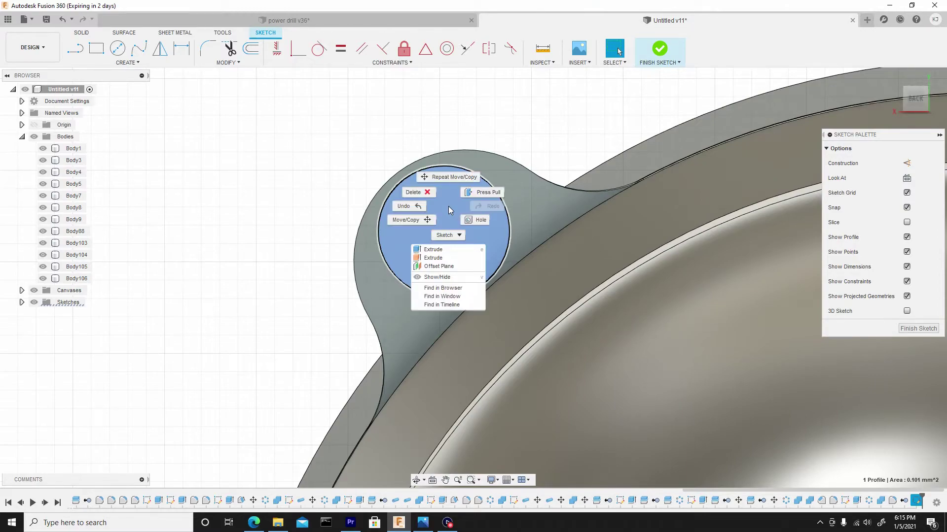
{"action": "left_click", "coordinate": [483, 190]}
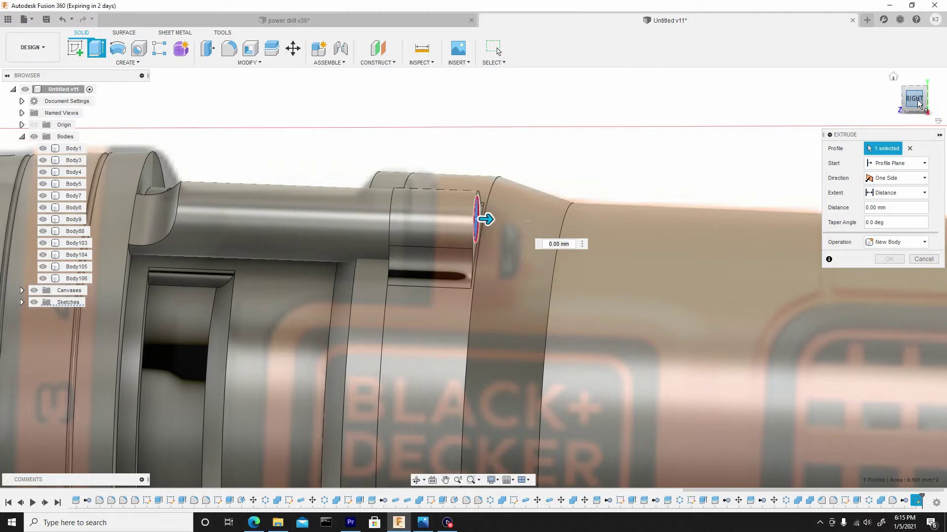
{"action": "scroll", "coordinate": [536, 202], "scroll_direction": "up", "scroll_amount": 3}
{"action": "left_click_drag", "start_coordinate": [463, 224], "coordinate": [499, 225]}
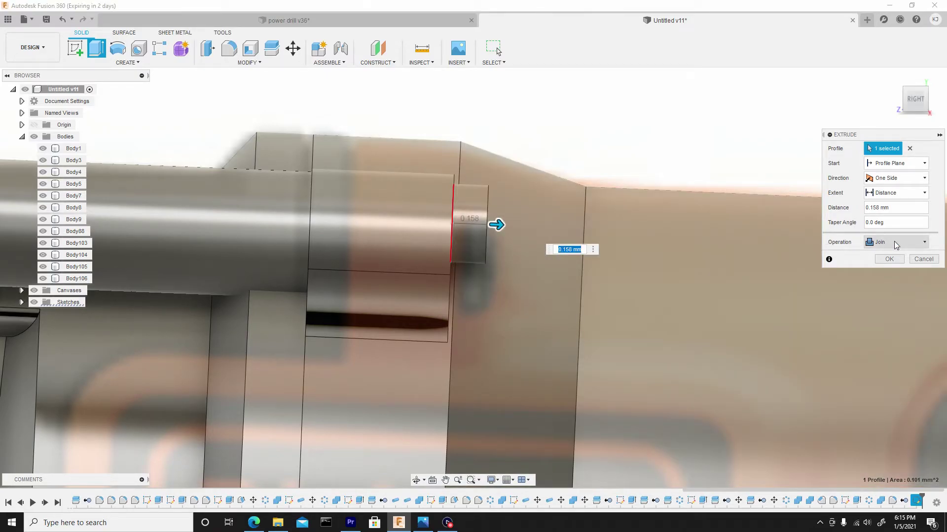
{"action": "left_click", "coordinate": [894, 244]}
{"action": "left_click", "coordinate": [895, 286]}
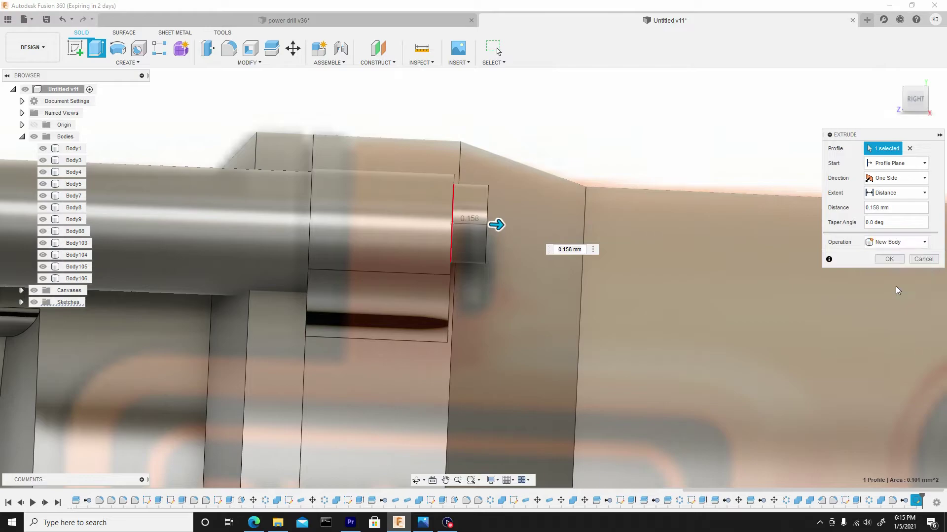
{"action": "left_click", "coordinate": [890, 259]}
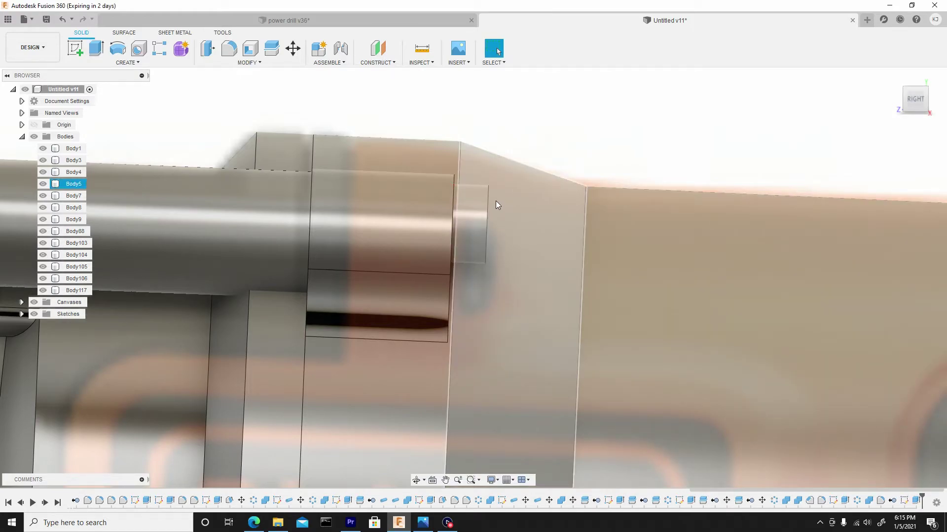
Fillet Body117's outer end edge with a 0.075 mm radius for a rounded button cap
{"action": "key", "text": "f"}
{"action": "middle_click_drag", "start_coordinate": [499, 190], "coordinate": [440, 202], "text": "shift"}
{"action": "left_click", "coordinate": [444, 203]}
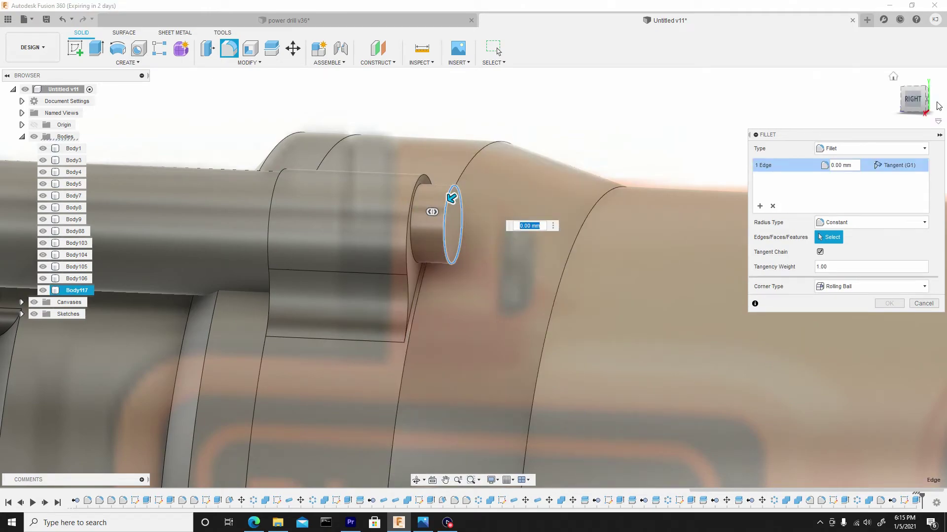
{"action": "left_click", "coordinate": [913, 101]}
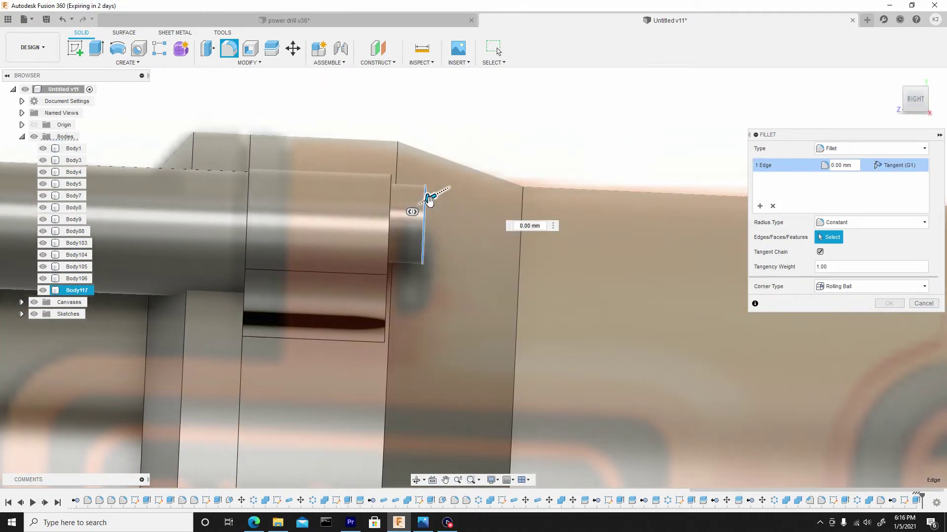
{"action": "left_click_drag", "start_coordinate": [429, 199], "coordinate": [423, 201]}
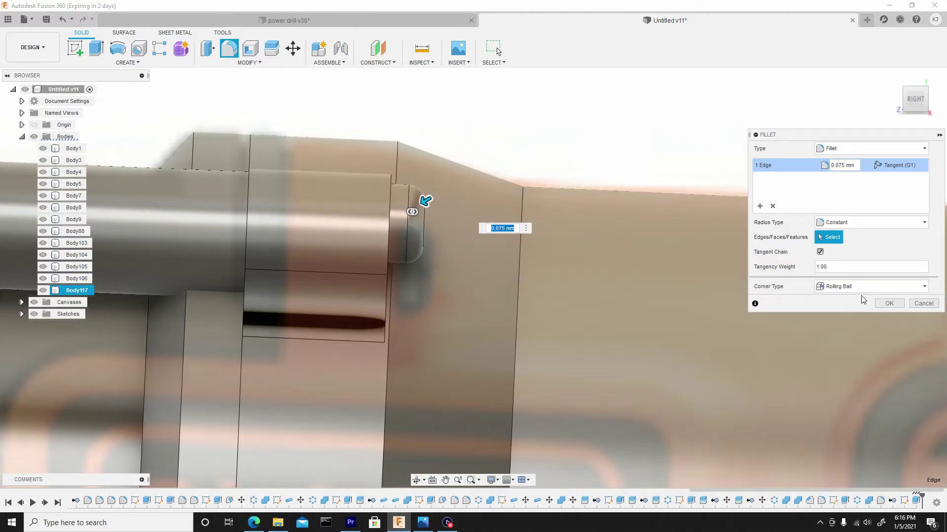
{"action": "left_click", "coordinate": [889, 303]}
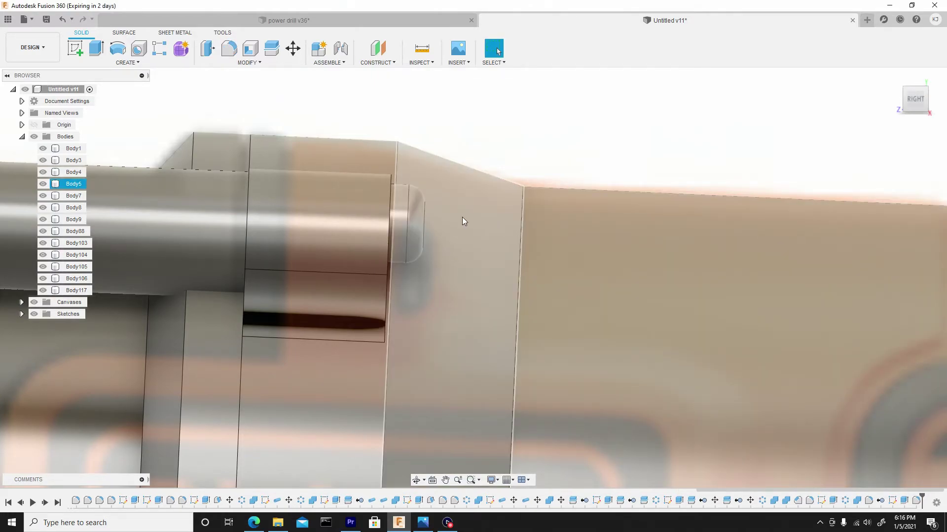
{"action": "scroll", "coordinate": [462, 217], "scroll_direction": "down", "scroll_amount": 5}
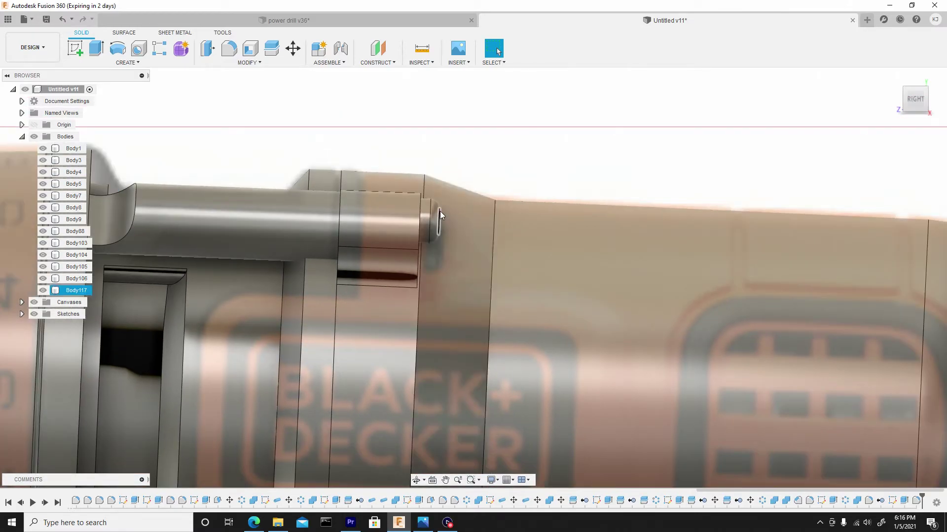
{"action": "middle_click_drag", "start_coordinate": [440, 211], "coordinate": [356, 218], "text": "shift"}
{"action": "scroll", "coordinate": [465, 218], "scroll_direction": "down", "scroll_amount": 3}
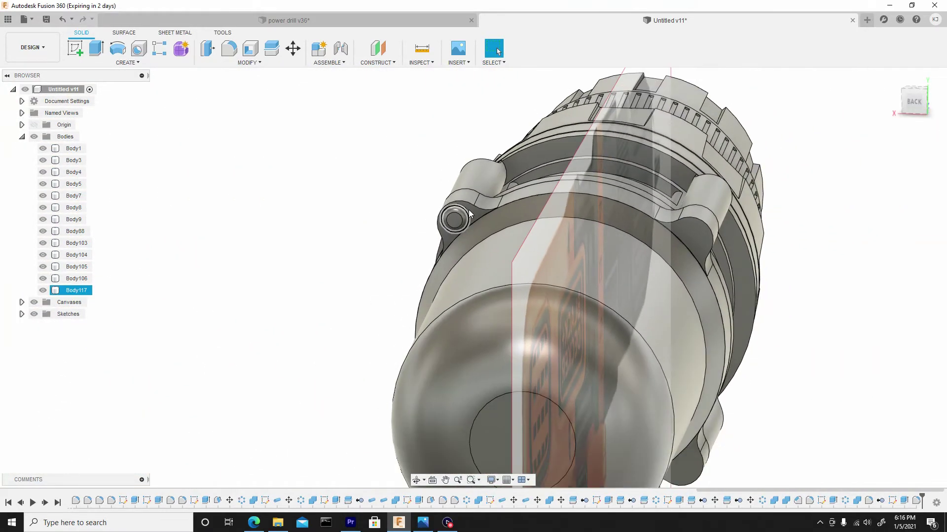
Start a circular pattern with the filleted button Body117 as the object
{"action": "left_click", "coordinate": [124, 63]}
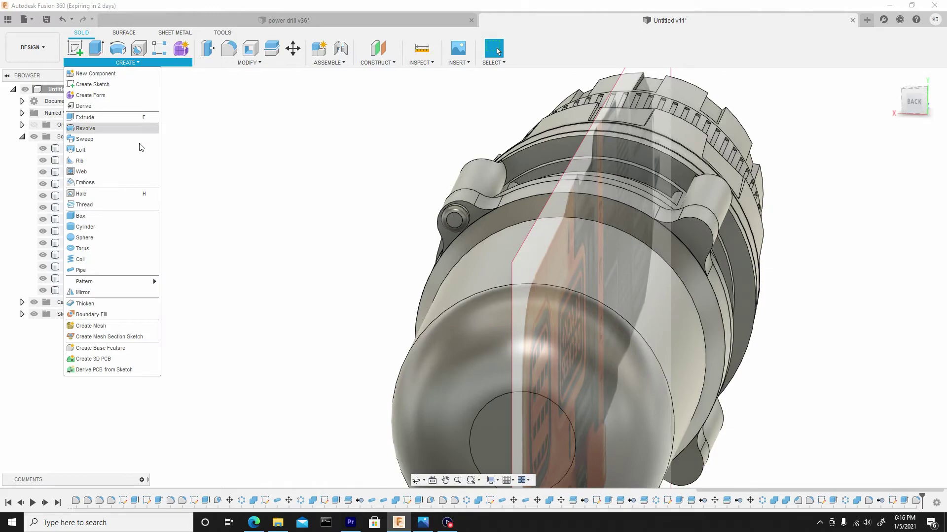
{"action": "mouse_move", "coordinate": [127, 287]}
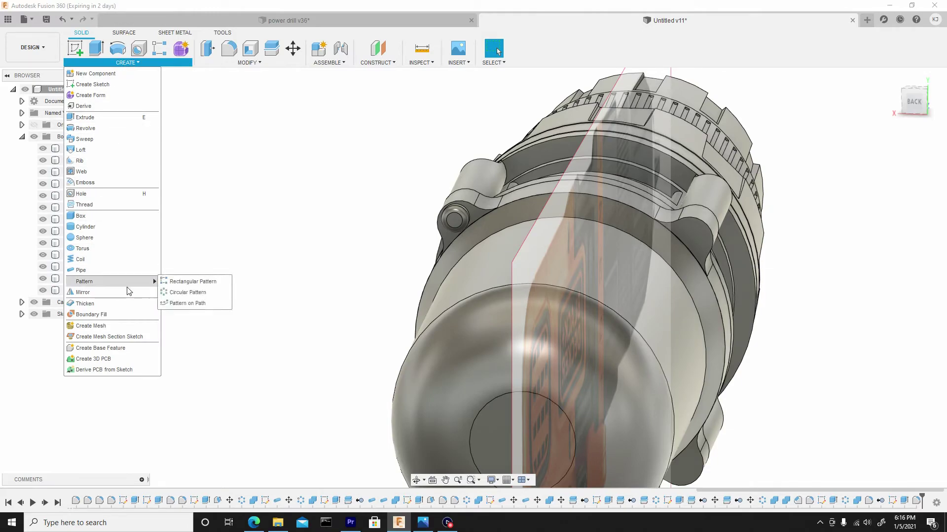
{"action": "left_click", "coordinate": [203, 293]}
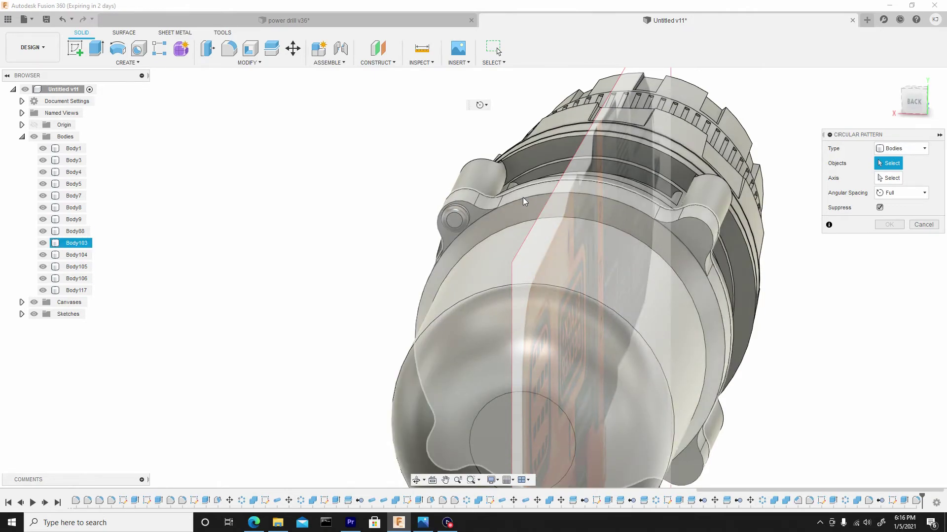
{"action": "scroll", "coordinate": [455, 217], "scroll_direction": "up", "scroll_amount": 4}
{"action": "left_click", "coordinate": [454, 219]}
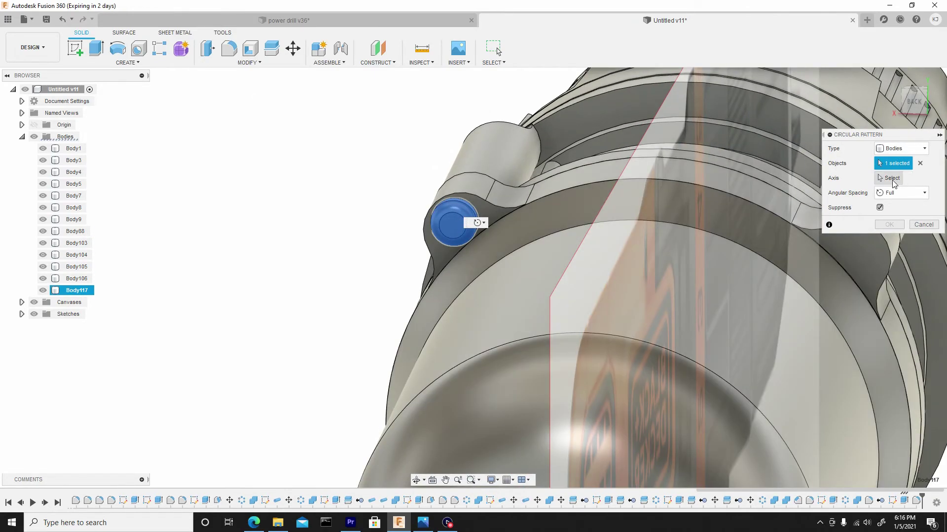
Use the ring edge as axis and pattern 4 buttons, creating Body118–Body120
{"action": "left_click", "coordinate": [893, 180]}
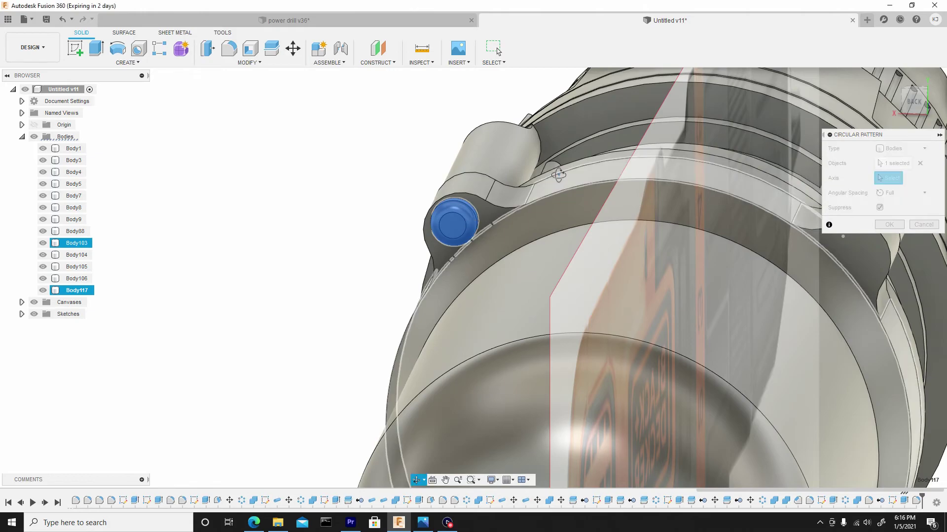
{"action": "middle_click_drag", "start_coordinate": [558, 173], "coordinate": [600, 173], "text": "shift"}
{"action": "scroll", "coordinate": [598, 178], "scroll_direction": "down", "scroll_amount": 2}
{"action": "scroll", "coordinate": [542, 315], "scroll_direction": "up", "scroll_amount": 5}
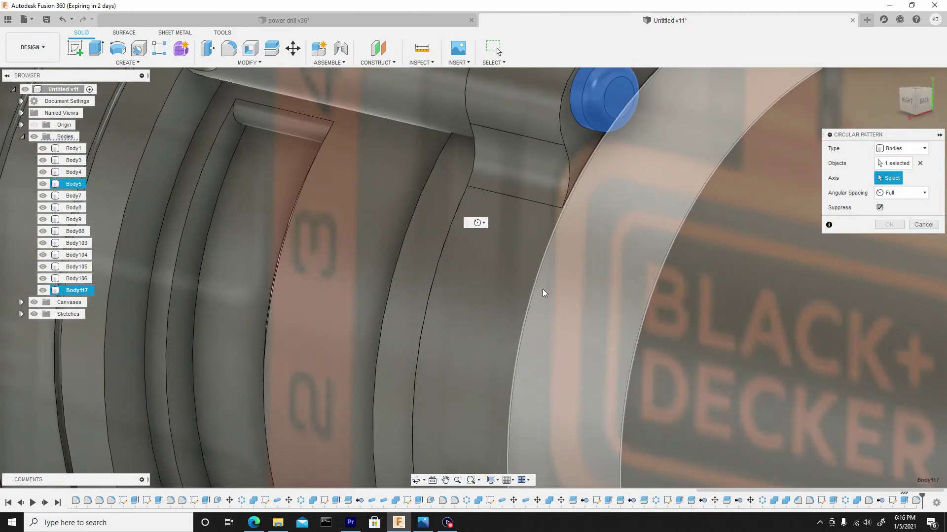
{"action": "left_click", "coordinate": [539, 274]}
{"action": "scroll", "coordinate": [490, 188], "scroll_direction": "down", "scroll_amount": 5}
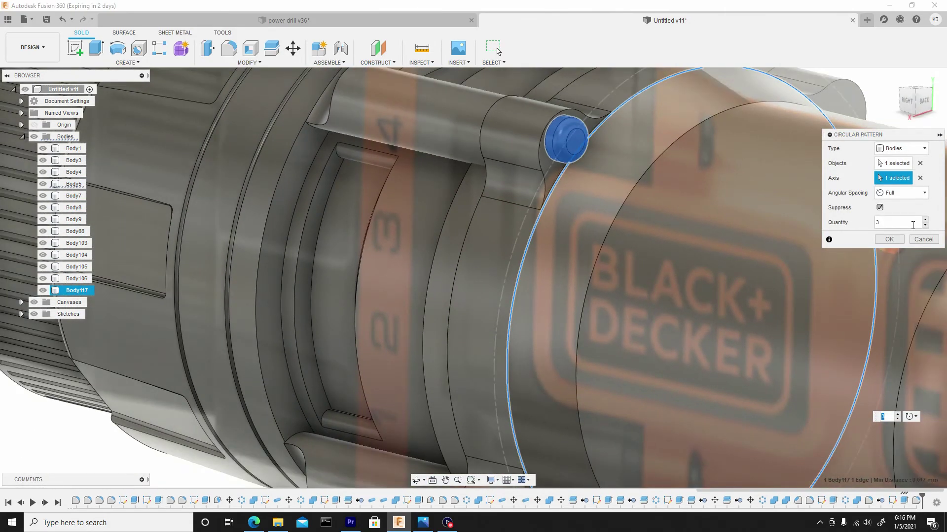
{"action": "left_click_drag", "start_coordinate": [894, 224], "coordinate": [866, 227]}
{"action": "left_click", "coordinate": [889, 242]}
{"action": "scroll", "coordinate": [592, 199], "scroll_direction": "down", "scroll_amount": 6}
{"action": "middle_click_drag", "start_coordinate": [588, 238], "coordinate": [616, 223], "text": "shift"}
{"action": "key", "text": "Escape"}
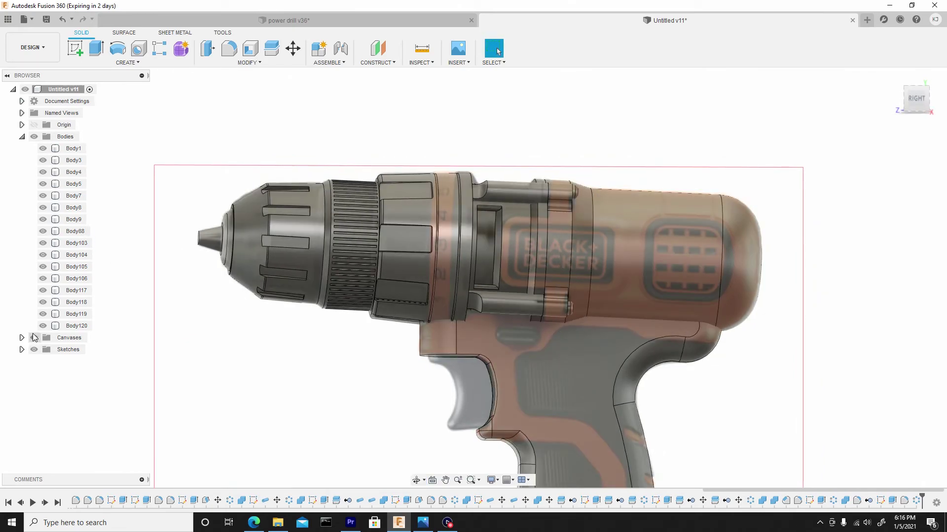
{"action": "left_click", "coordinate": [34, 338]}
{"action": "left_click", "coordinate": [476, 304]}
{"action": "middle_click_drag", "start_coordinate": [475, 303], "coordinate": [557, 304], "text": "shift"}
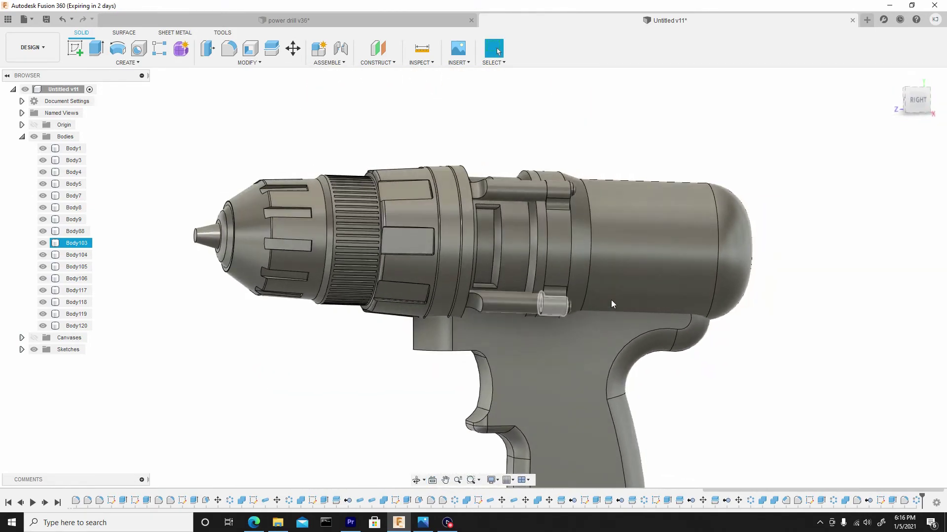
{"action": "left_click", "coordinate": [918, 100]}
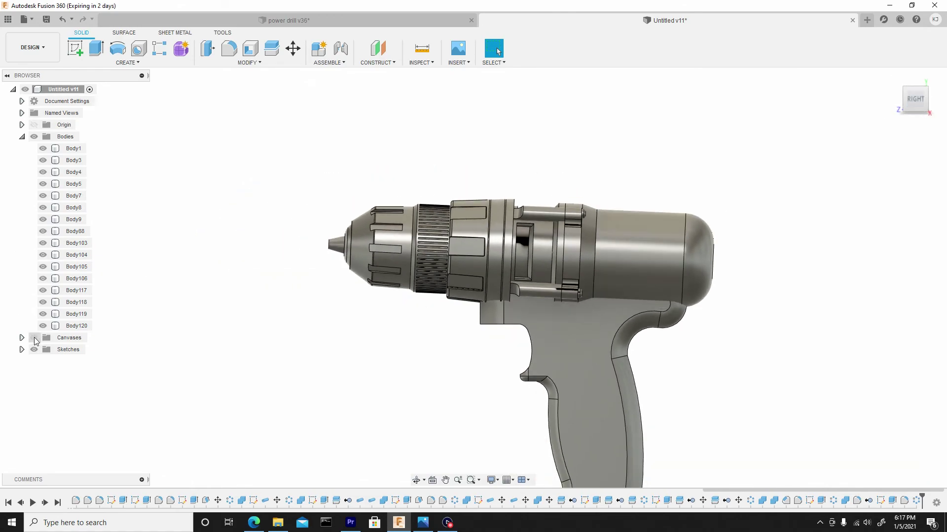
{"action": "left_click", "coordinate": [34, 338]}
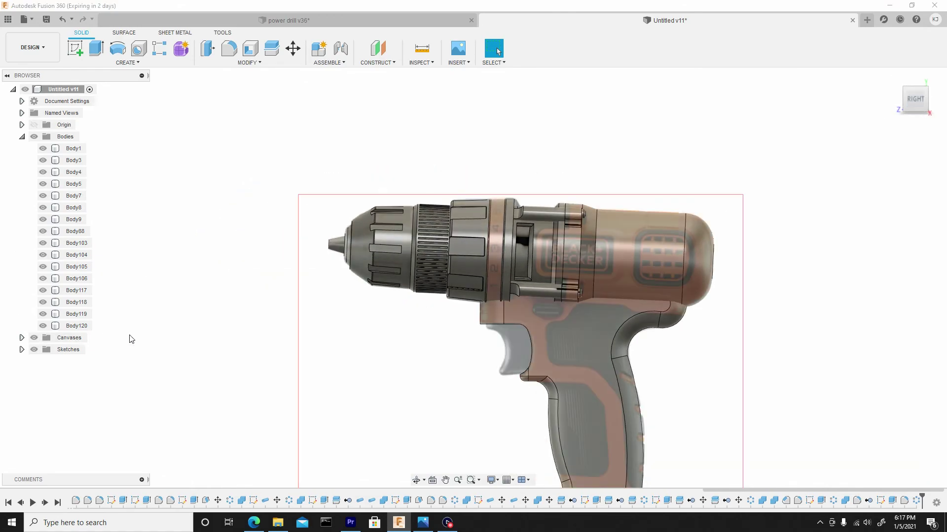
{"action": "scroll", "coordinate": [423, 366], "scroll_direction": "up", "scroll_amount": 2}
{"action": "middle_click_drag", "start_coordinate": [479, 360], "coordinate": [385, 327]}
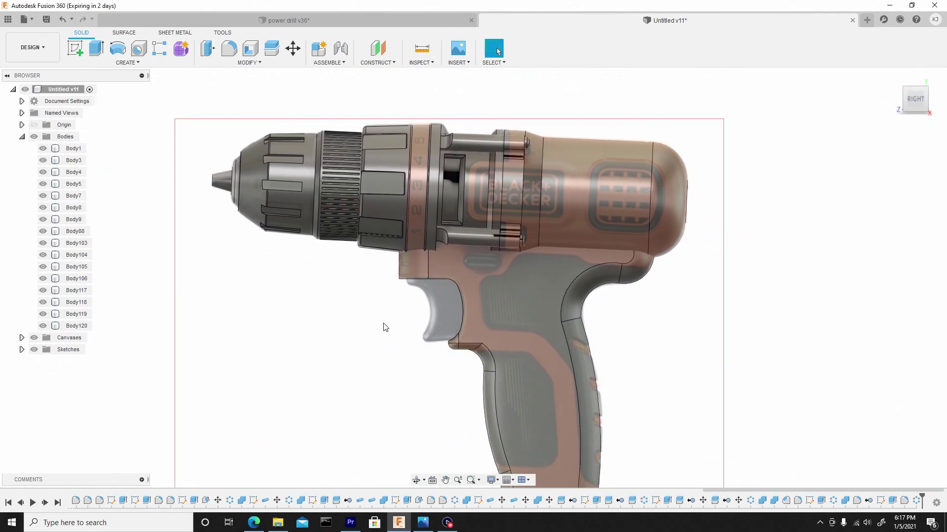